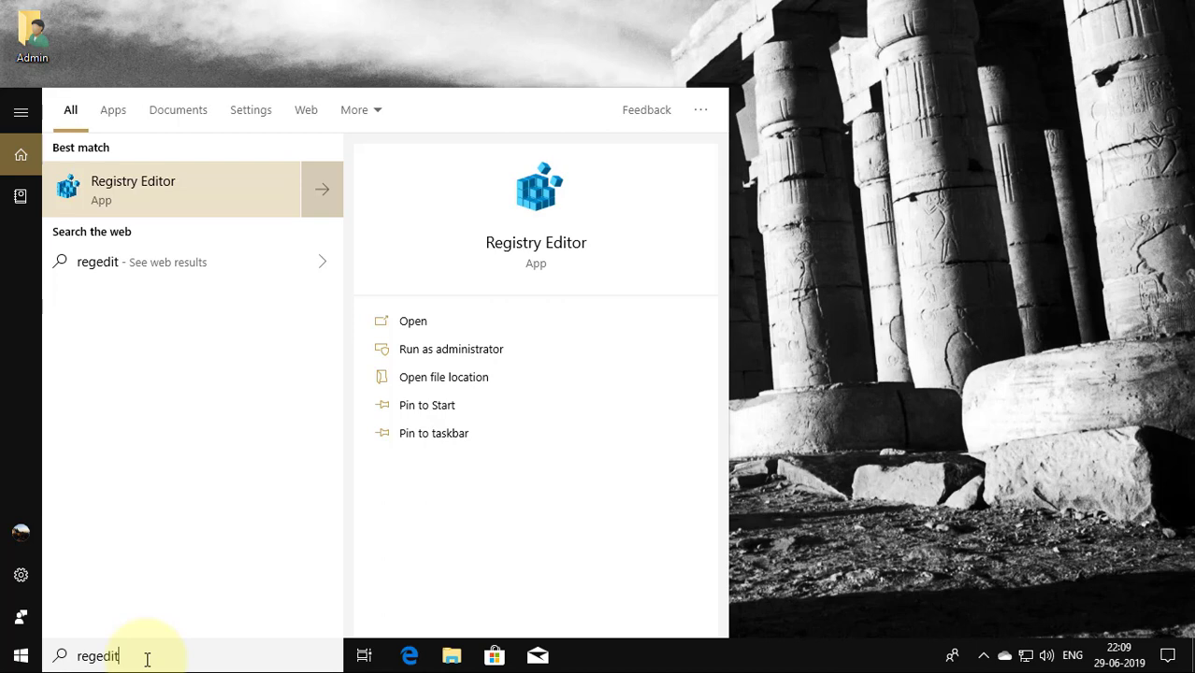
- Launch Registry Editor with administrator rights and allow the elevation request
{"action": "right_click", "coordinate": [179, 186]}
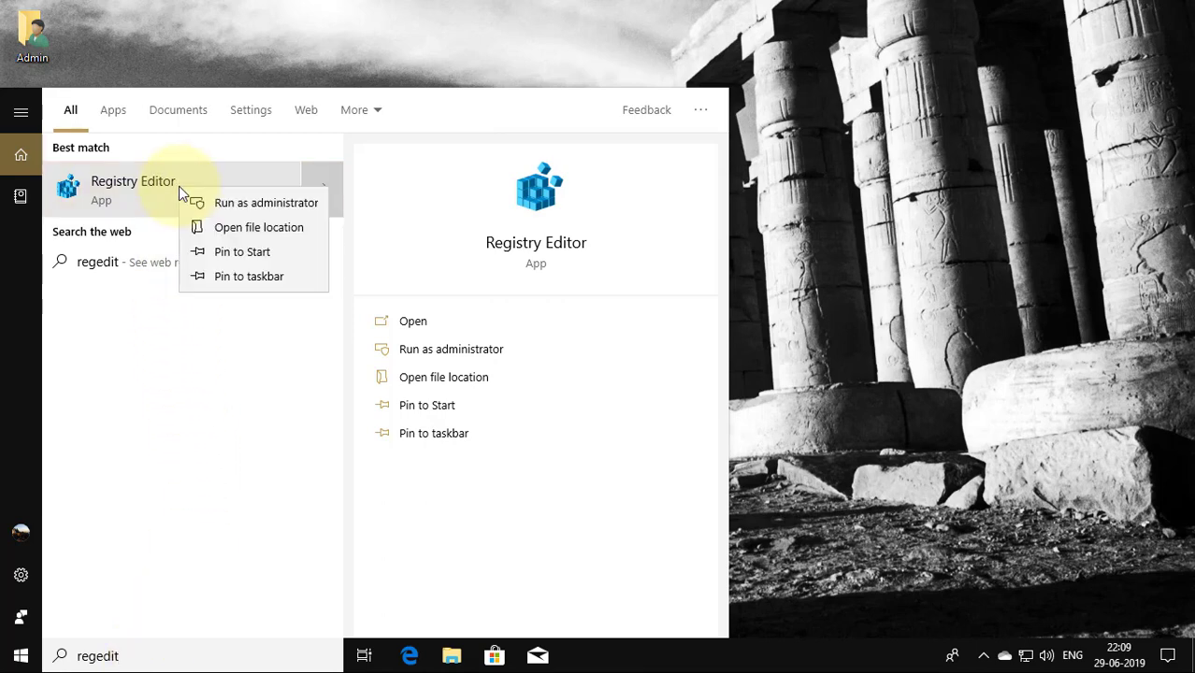
{"action": "left_click", "coordinate": [269, 208]}
{"action": "left_click", "coordinate": [524, 440]}
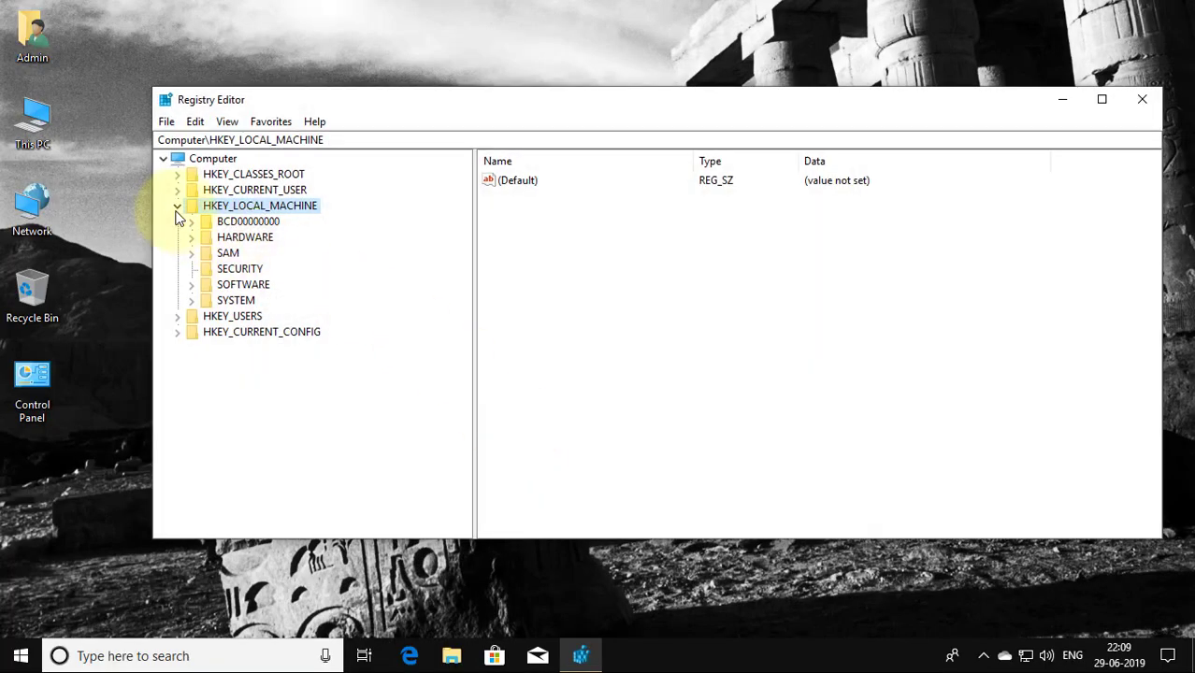
- Collapse HKEY_LOCAL_MACHINE and expand the registry tree down to HKEY_CURRENT_USER\Software\Microsoft
{"action": "left_click", "coordinate": [177, 207]}
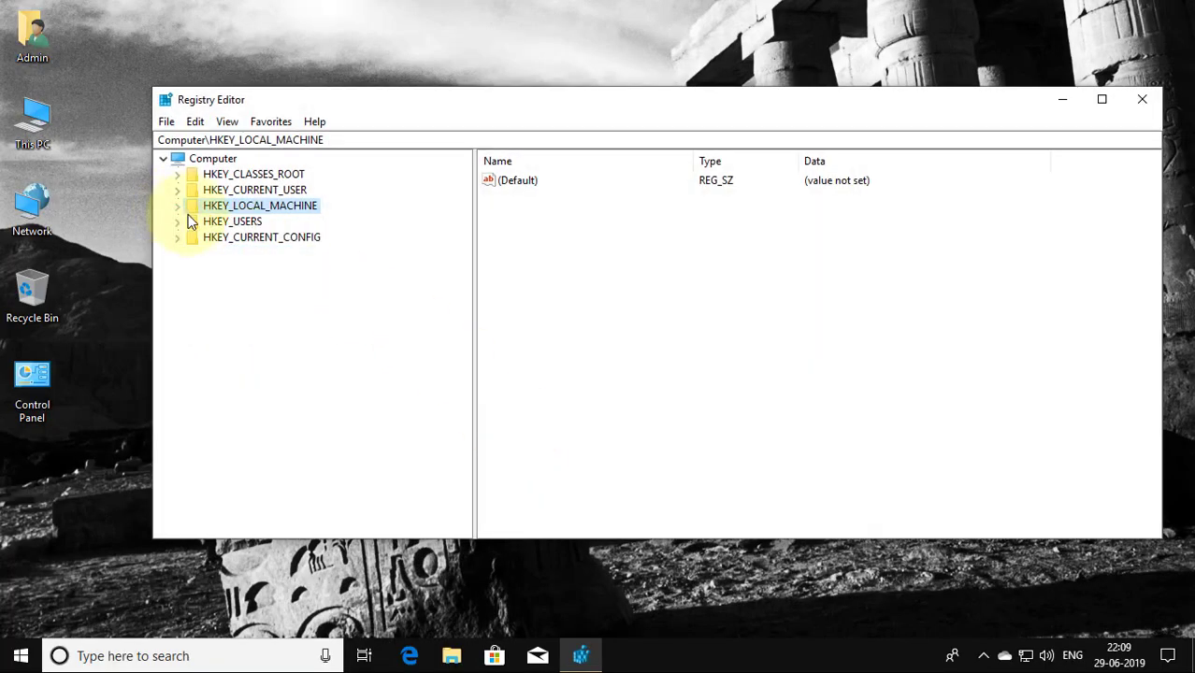
{"action": "left_click", "coordinate": [260, 190]}
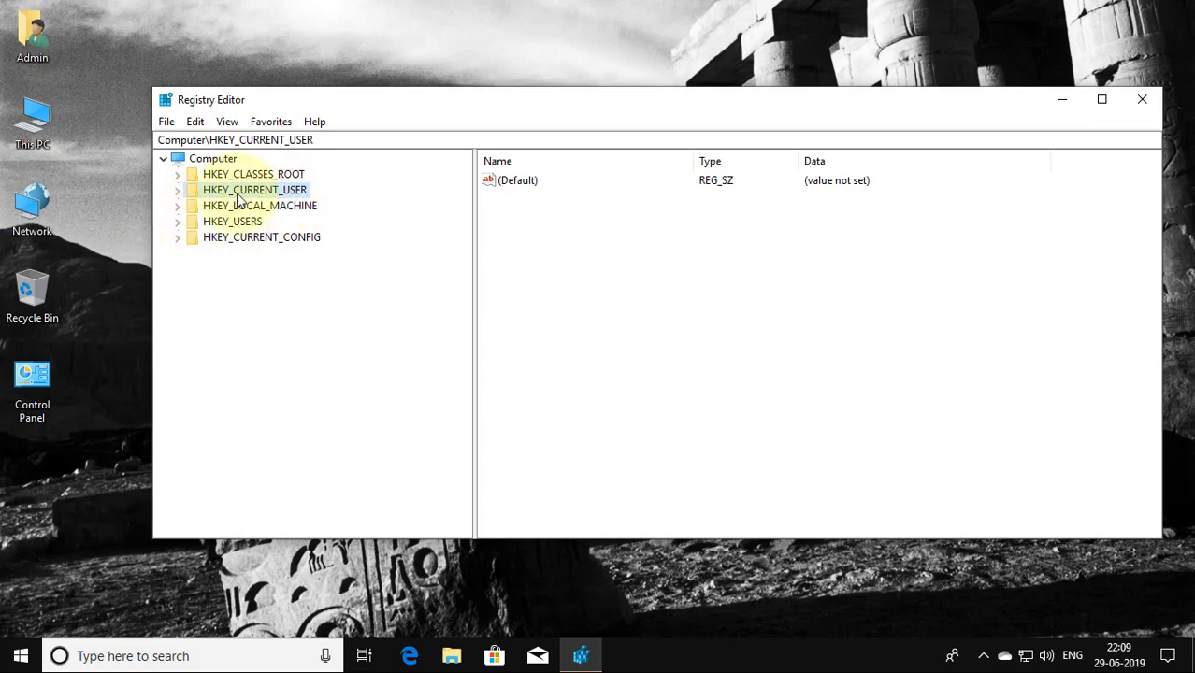
{"action": "left_click", "coordinate": [177, 192]}
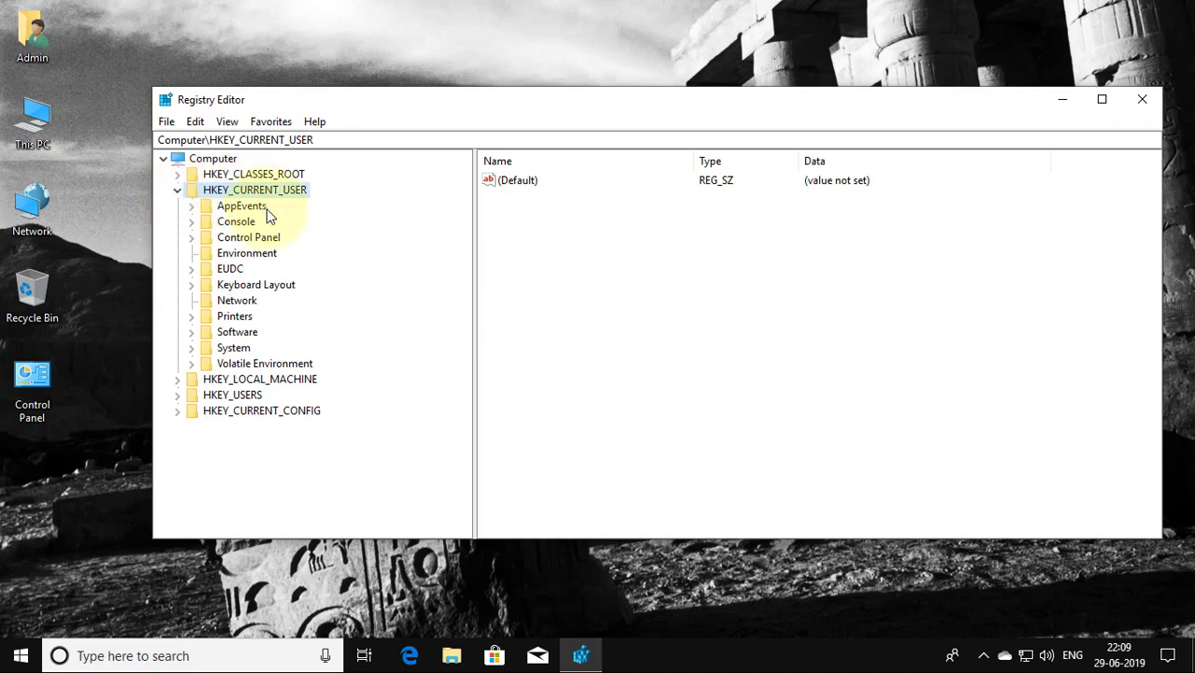
{"action": "left_click", "coordinate": [226, 333]}
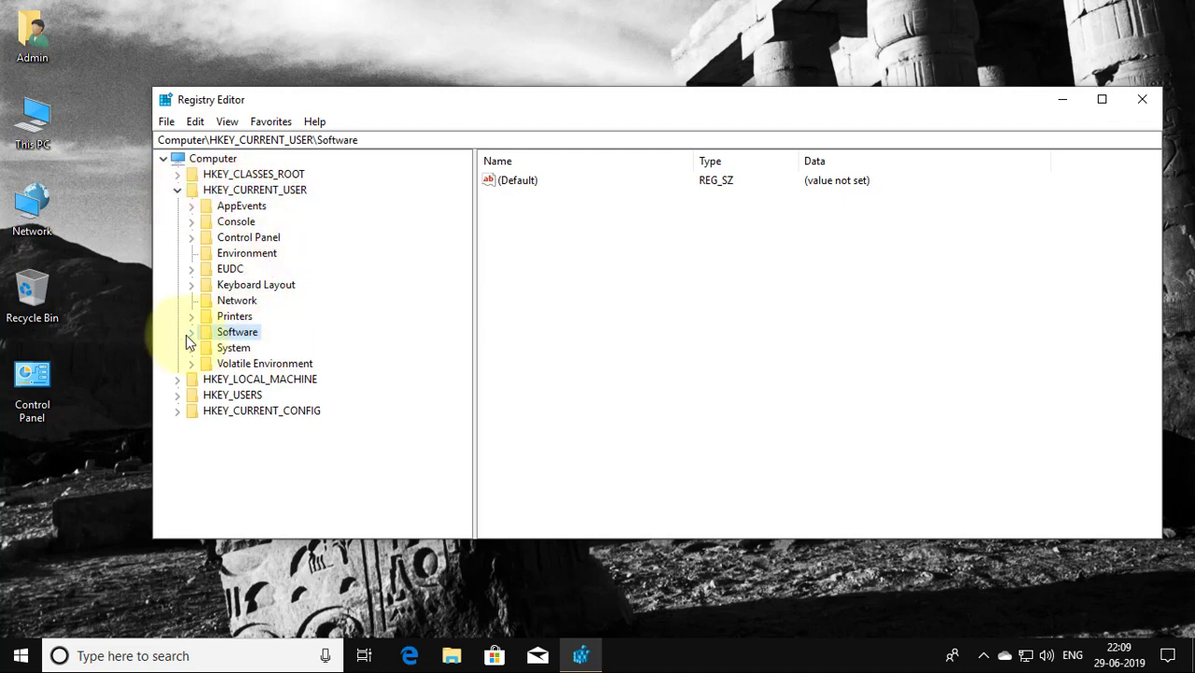
{"action": "left_click", "coordinate": [193, 333]}
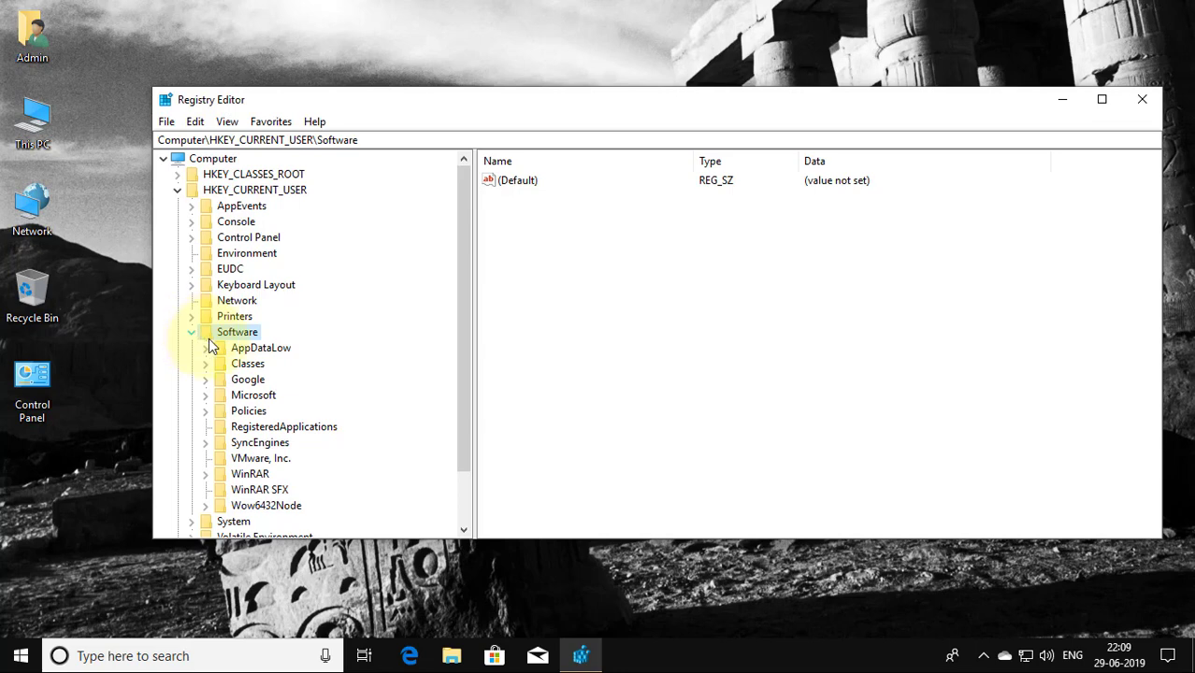
{"action": "left_click", "coordinate": [251, 396]}
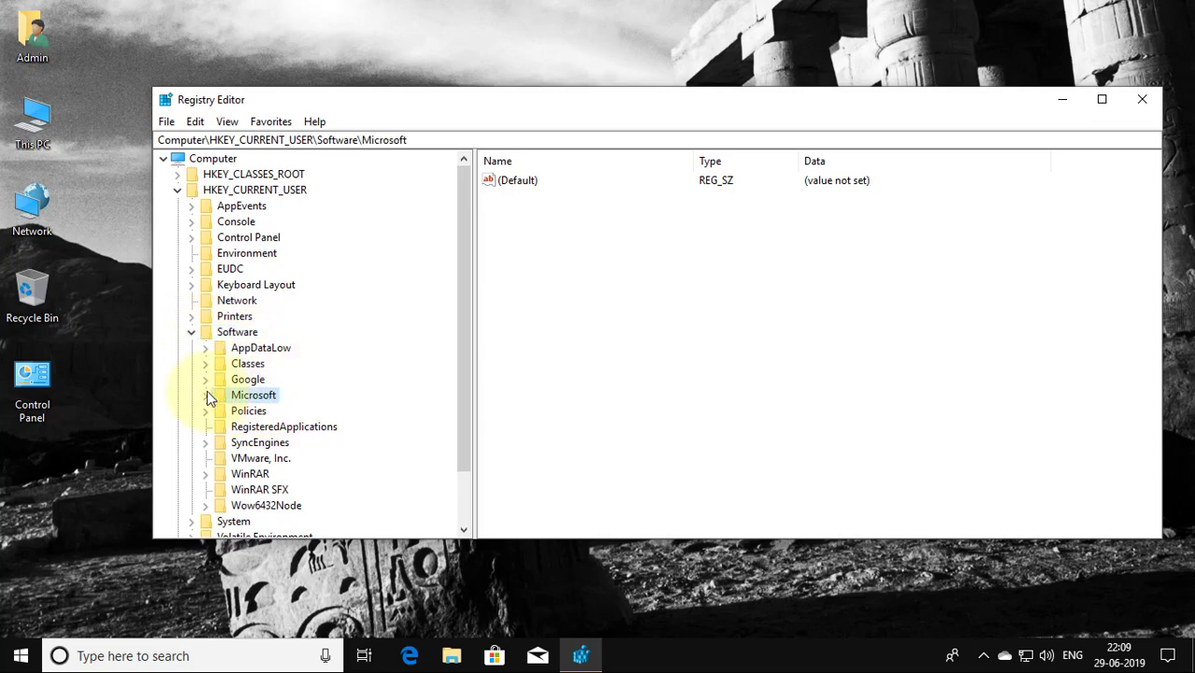
{"action": "left_click", "coordinate": [206, 395]}
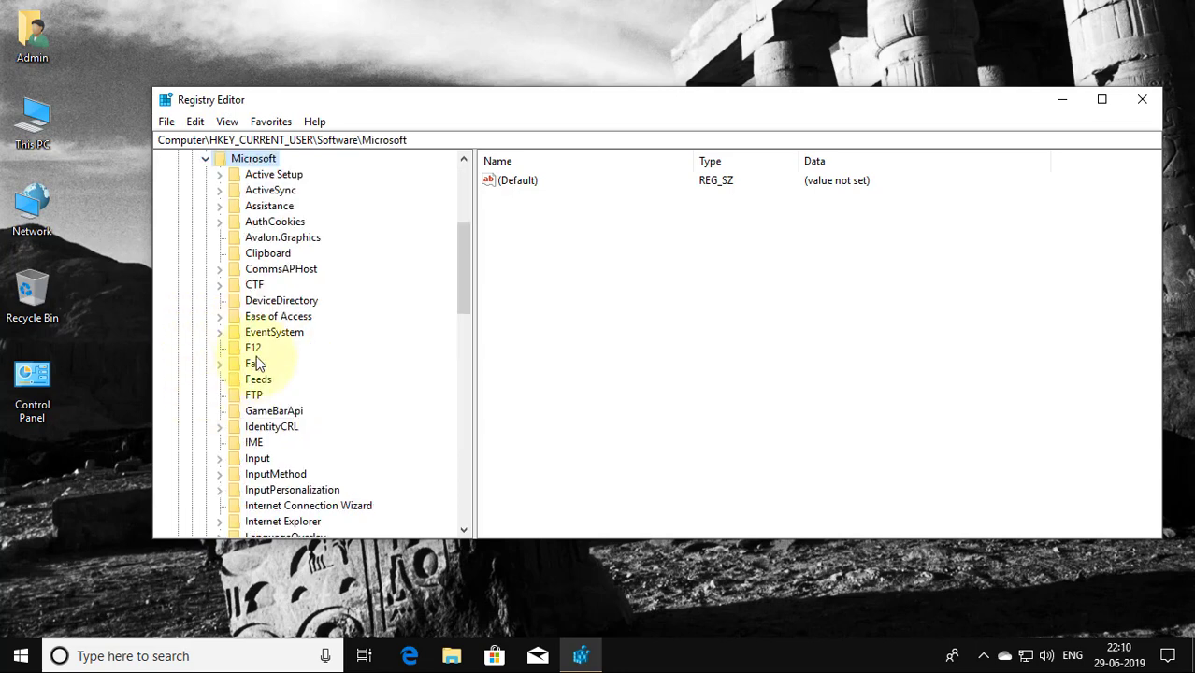
- Expand the Windows key under Microsoft and its CurrentVersion subkey
{"action": "scroll", "coordinate": [293, 339], "scroll_direction": "down", "scroll_amount": 5}
{"action": "scroll", "coordinate": [290, 347], "scroll_direction": "down", "scroll_amount": 11}
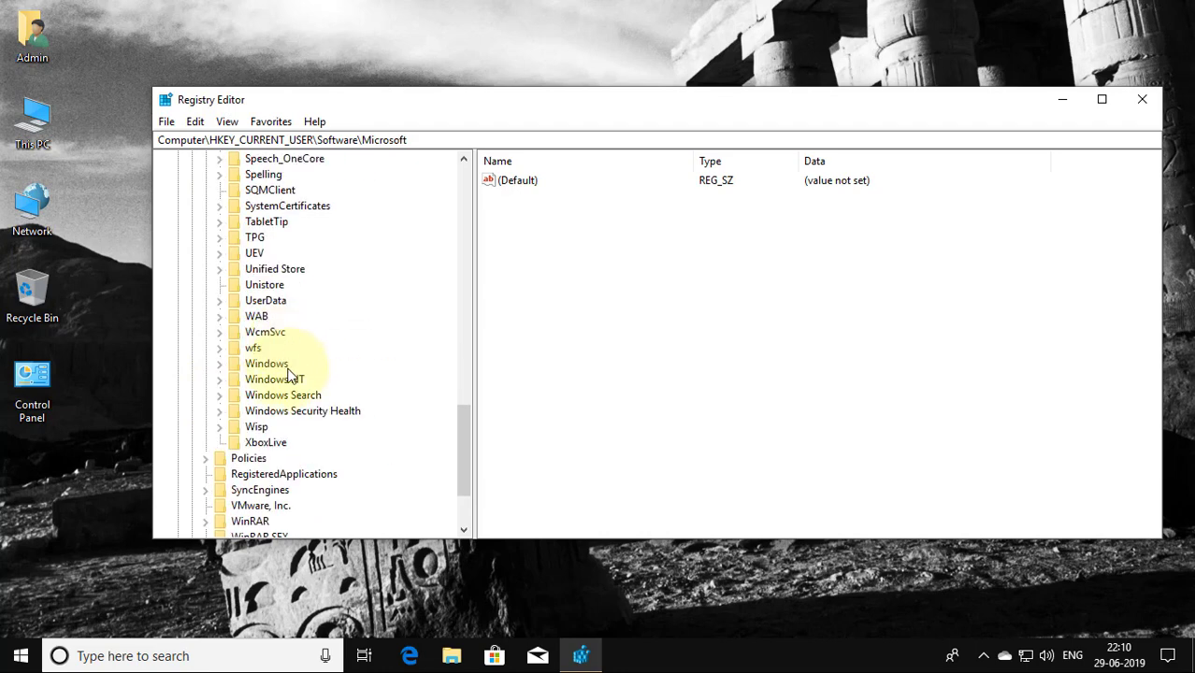
{"action": "left_click", "coordinate": [278, 365]}
{"action": "left_click", "coordinate": [220, 365]}
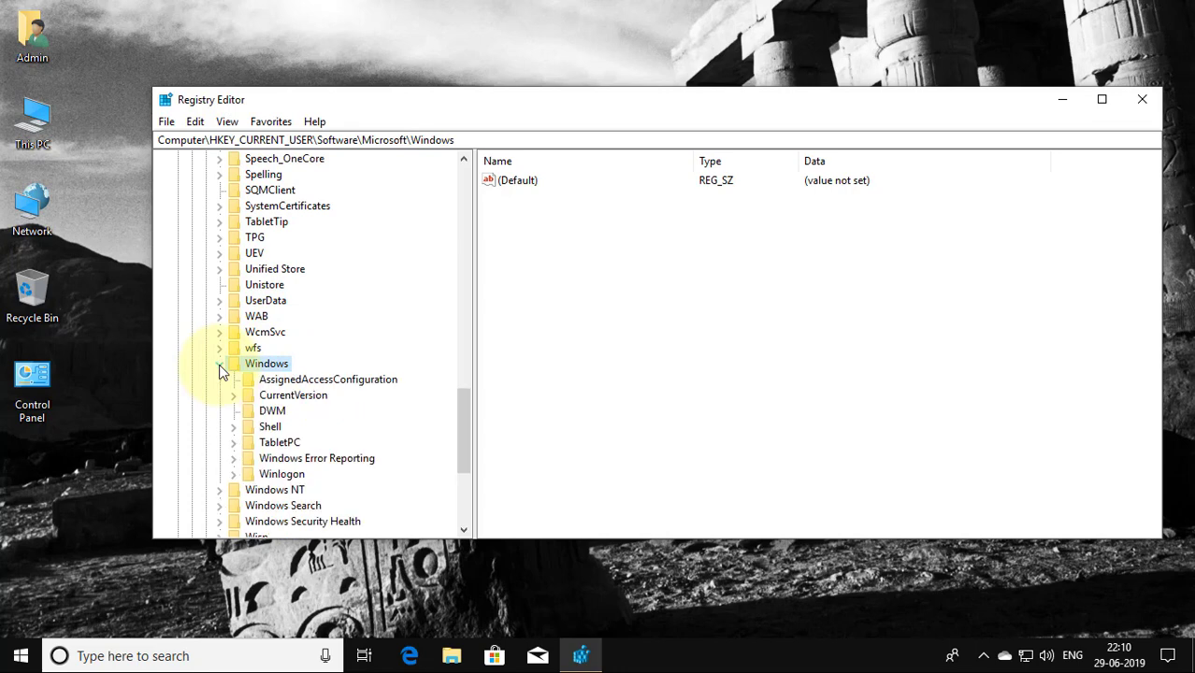
{"action": "left_click", "coordinate": [281, 397]}
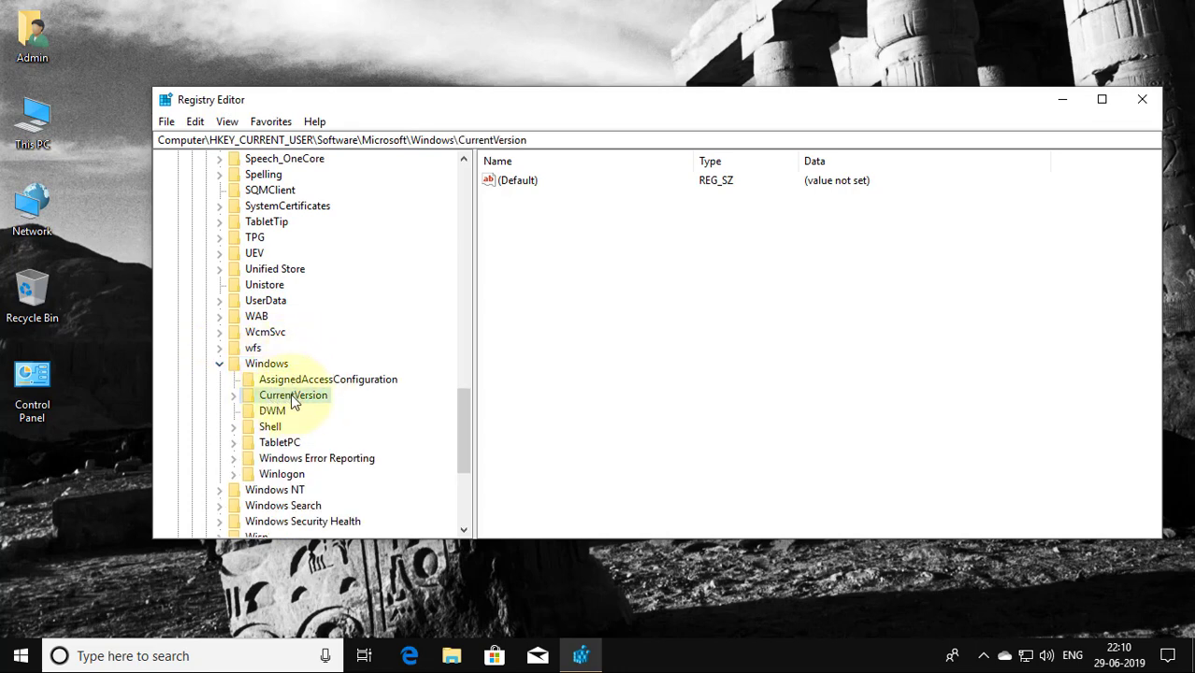
{"action": "left_click", "coordinate": [234, 397]}
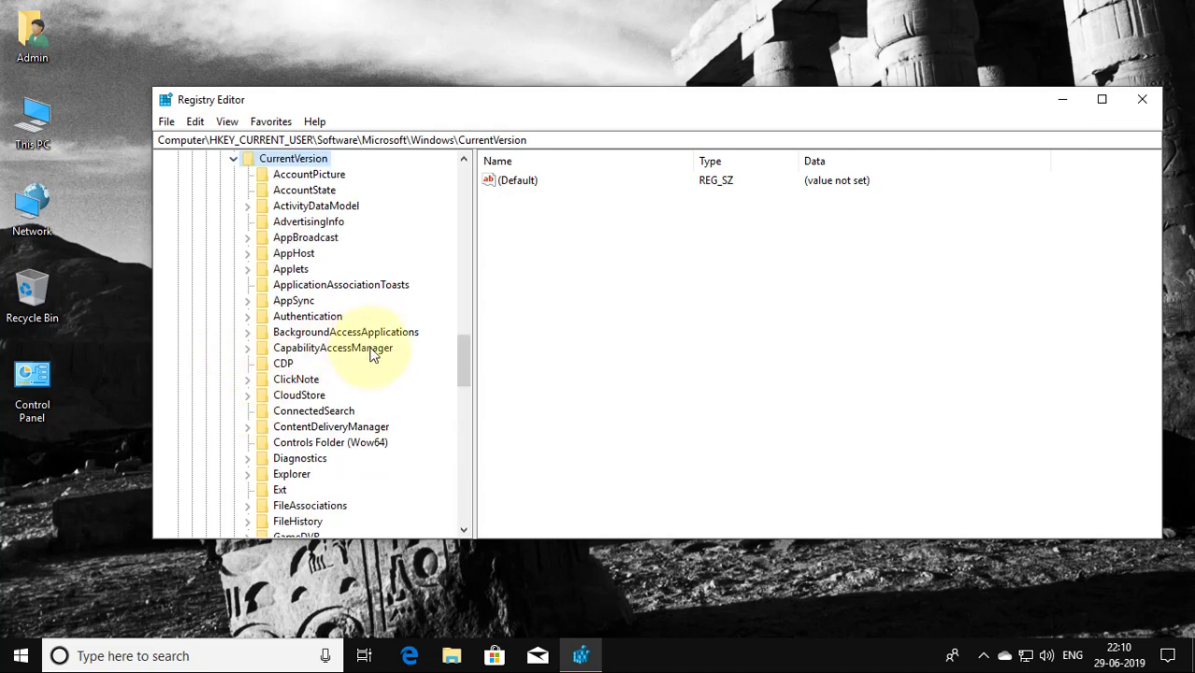
- Select the Search key under CurrentVersion and expand its subkeys
{"action": "scroll", "coordinate": [350, 361], "scroll_direction": "down", "scroll_amount": 5}
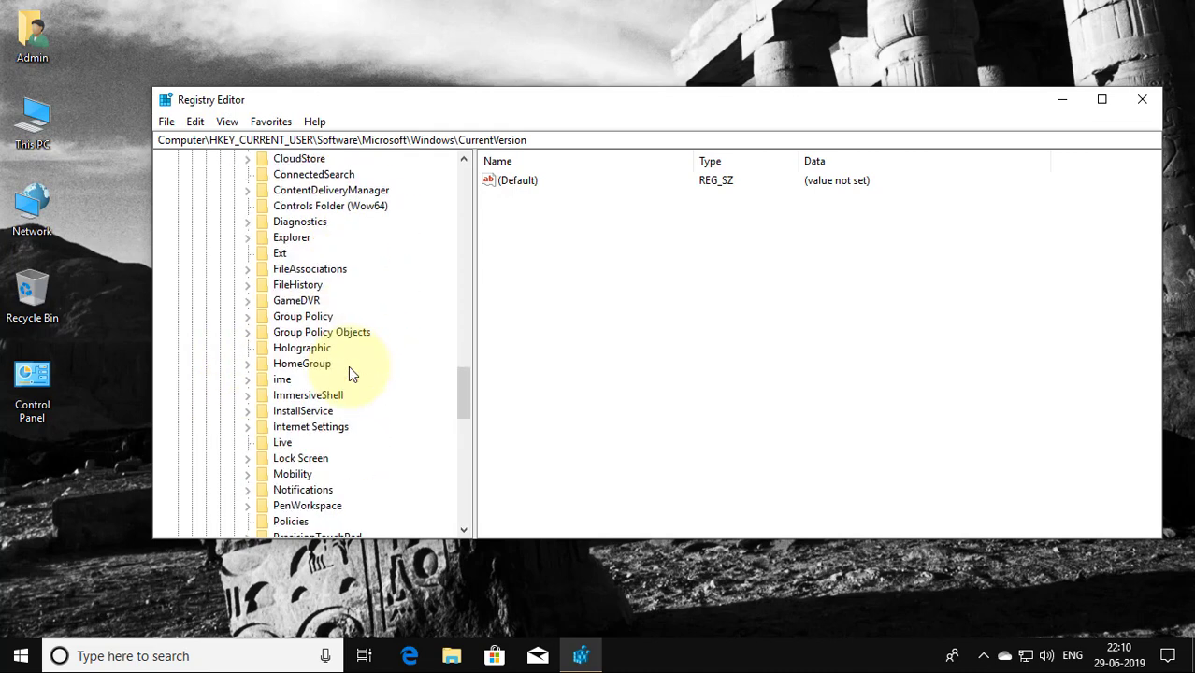
{"action": "scroll", "coordinate": [351, 370], "scroll_direction": "down", "scroll_amount": 8}
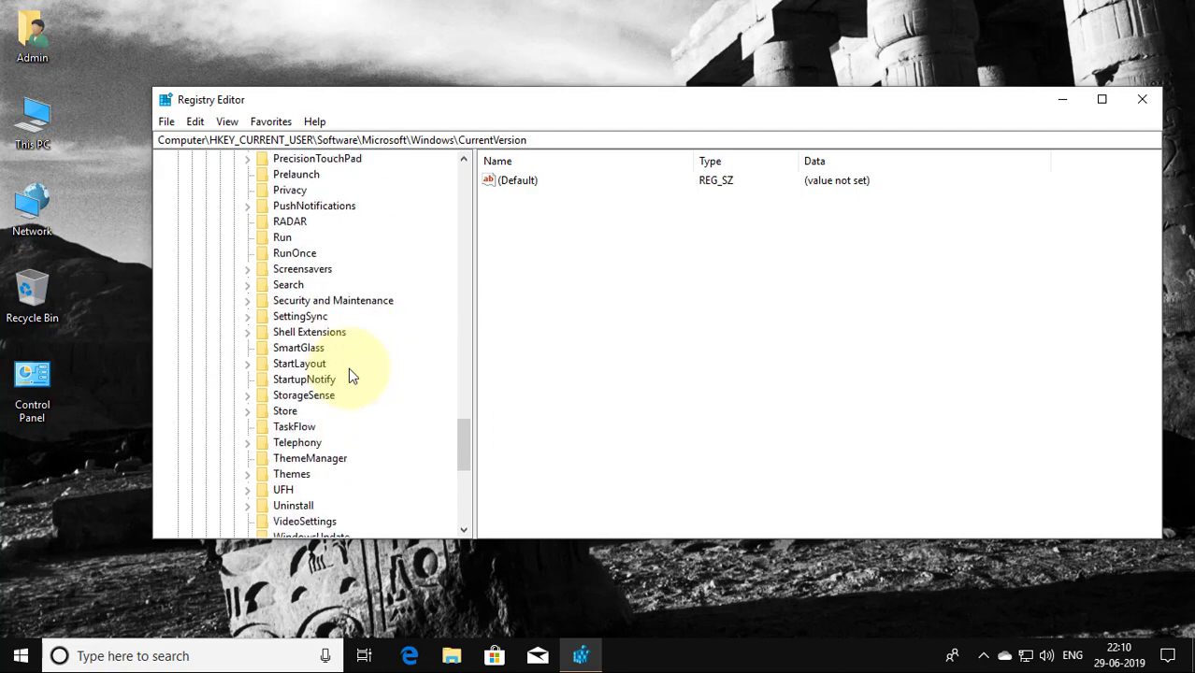
{"action": "left_click", "coordinate": [286, 286]}
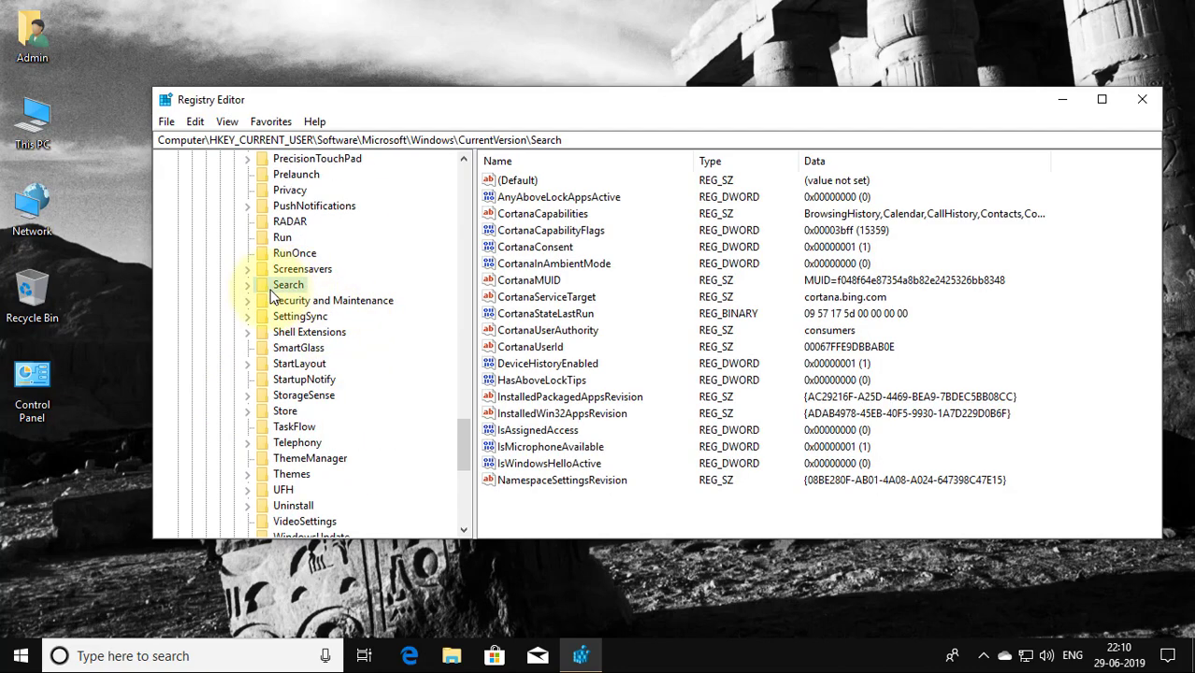
{"action": "left_click", "coordinate": [248, 286]}
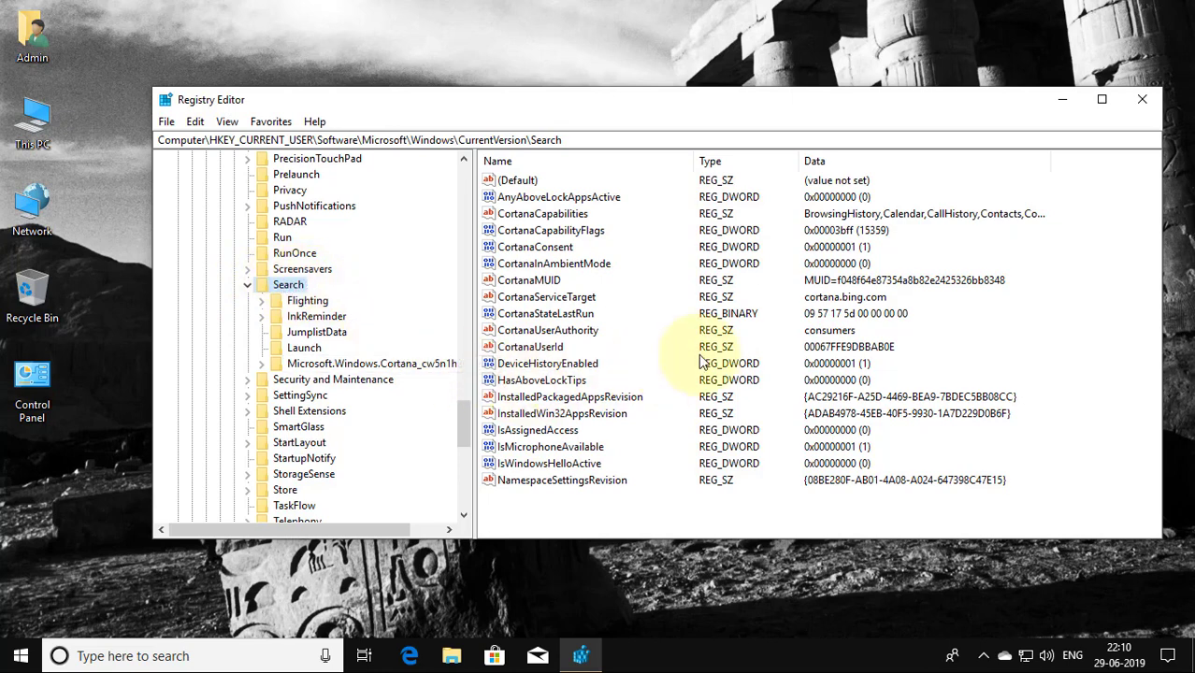
- Create a DWORD (32-bit) value named ImmersiveSearch in the Search key
{"action": "right_click", "coordinate": [959, 306]}
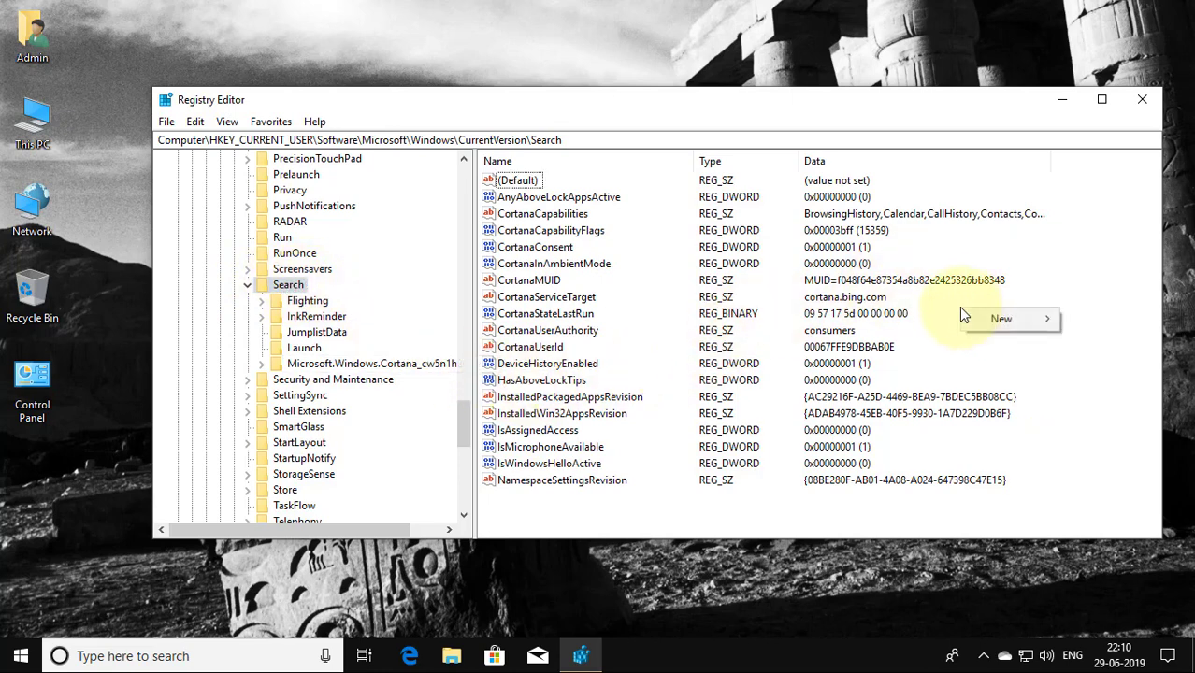
{"action": "mouse_move", "coordinate": [1022, 325]}
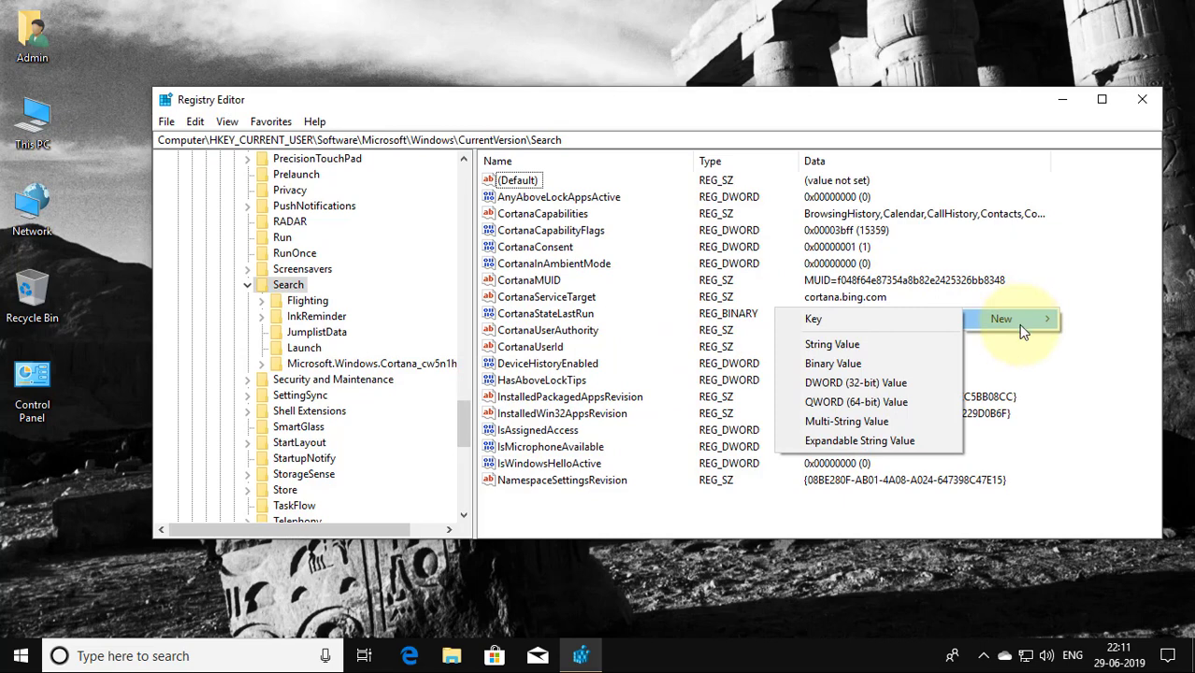
{"action": "left_click", "coordinate": [854, 383]}
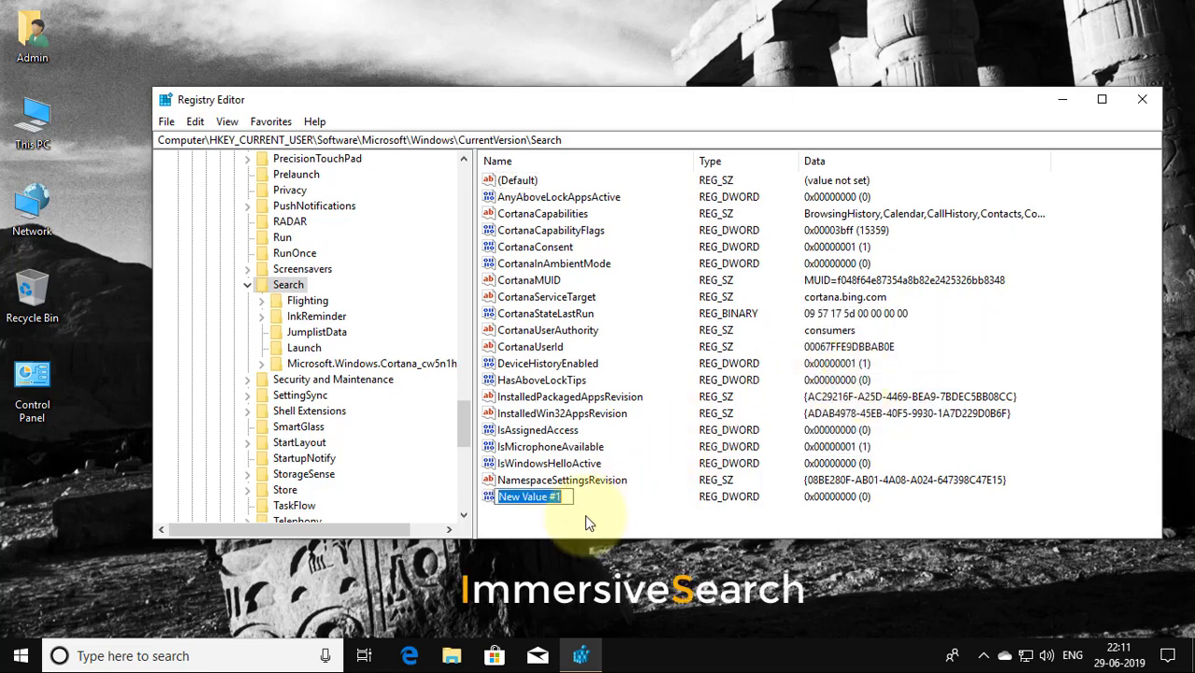
{"action": "type", "text": "Im"}
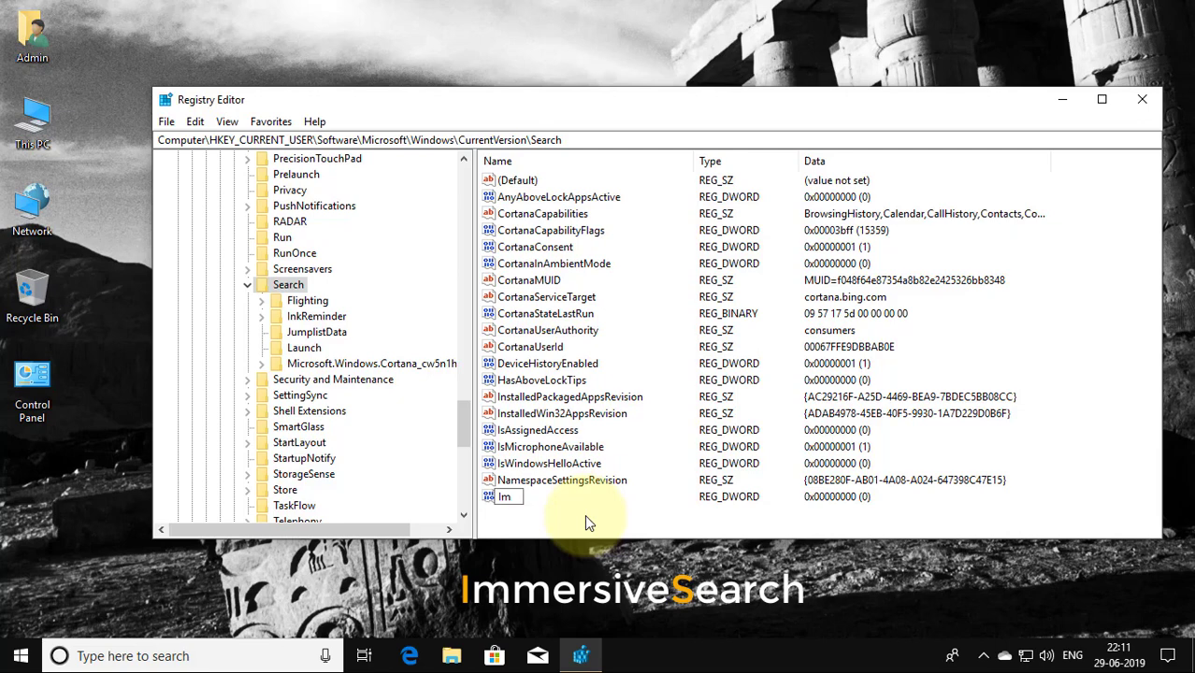
{"action": "type", "text": "mersiveSearch"}
{"action": "key", "text": "Return"}
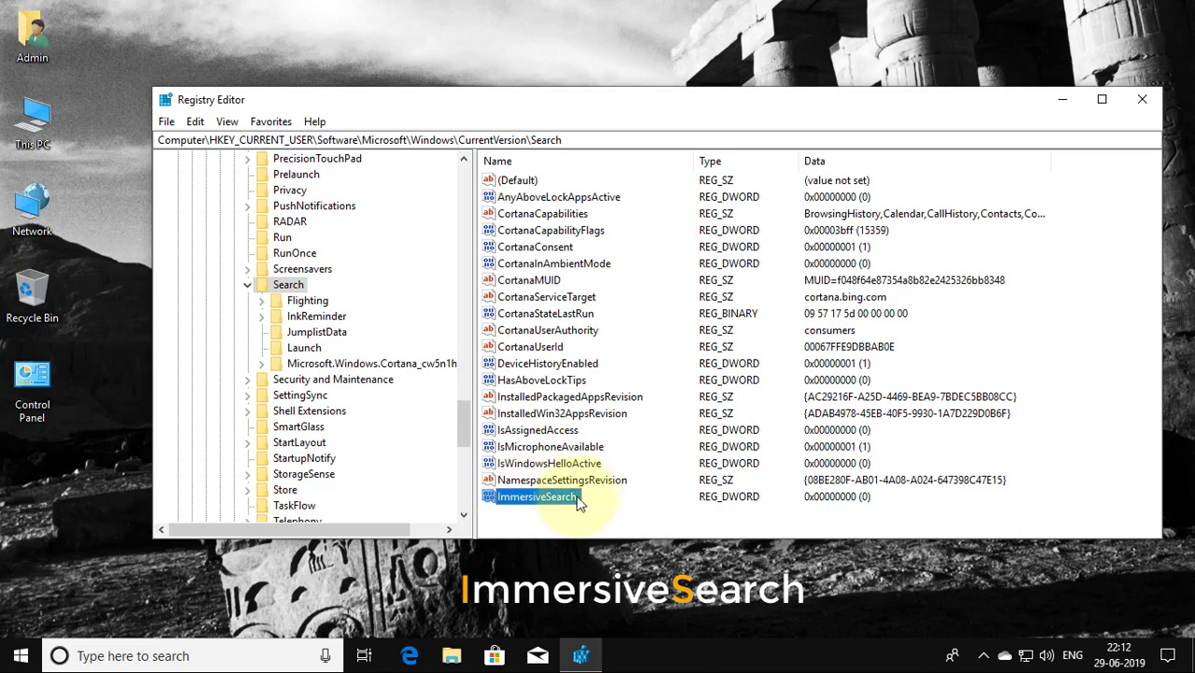
- Set the value data of ImmersiveSearch to 1
{"action": "double_click", "coordinate": [571, 503]}
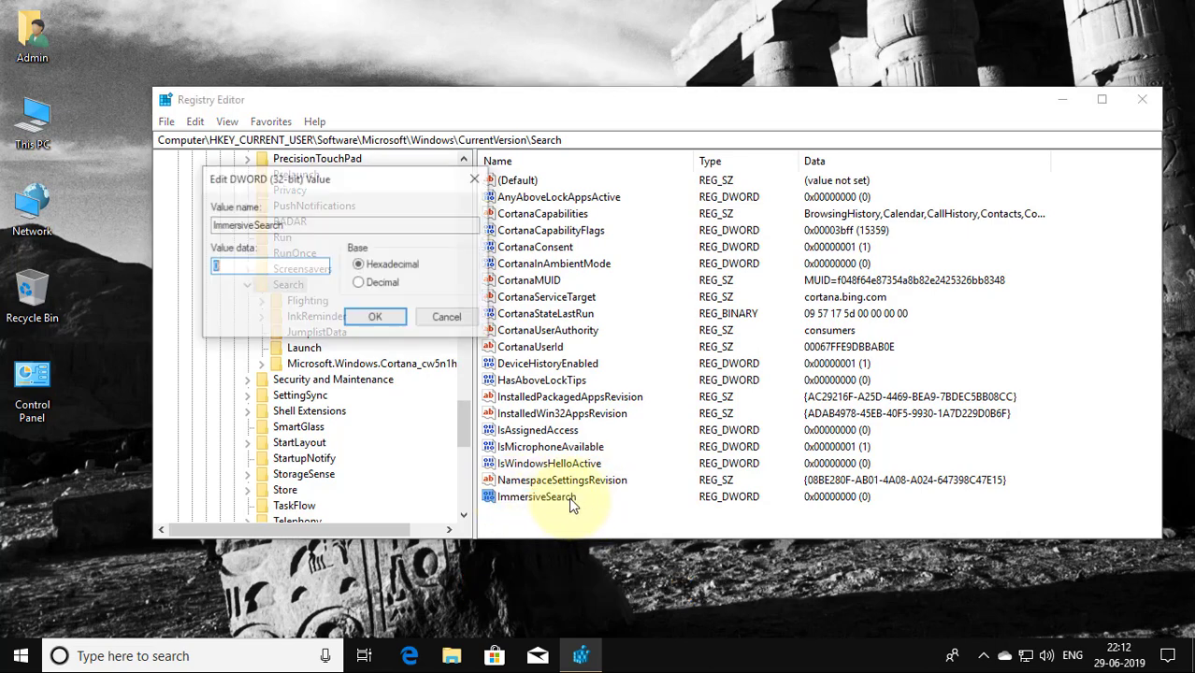
{"action": "type", "text": "1"}
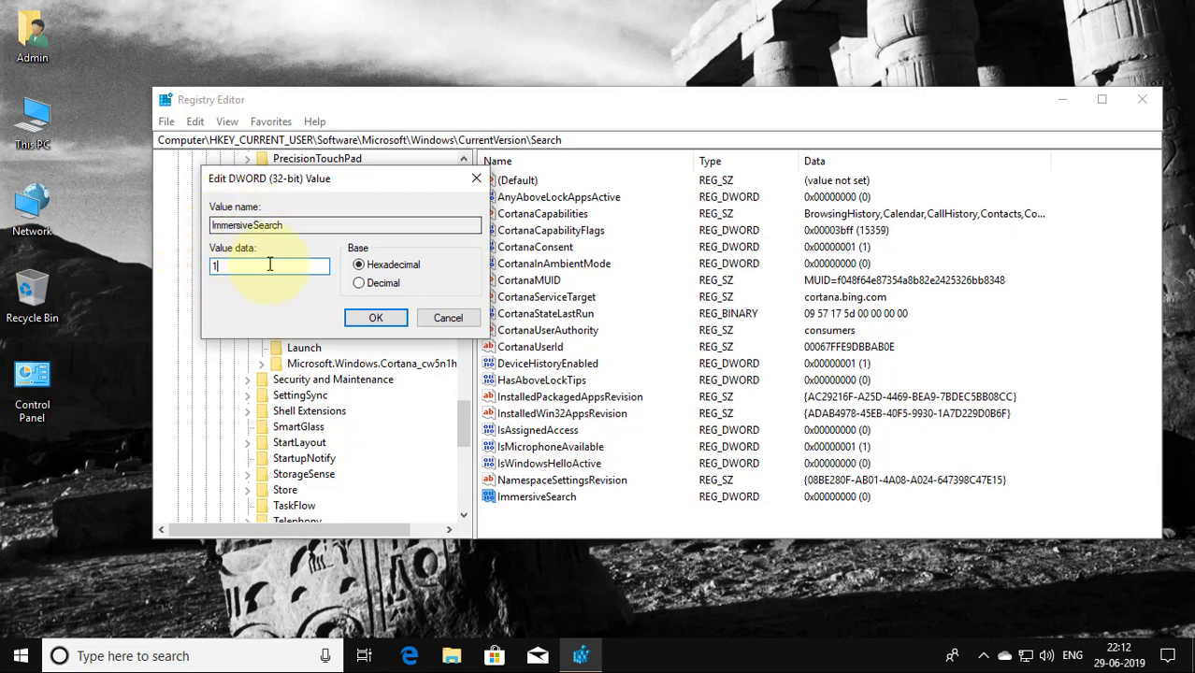
{"action": "left_click", "coordinate": [377, 321]}
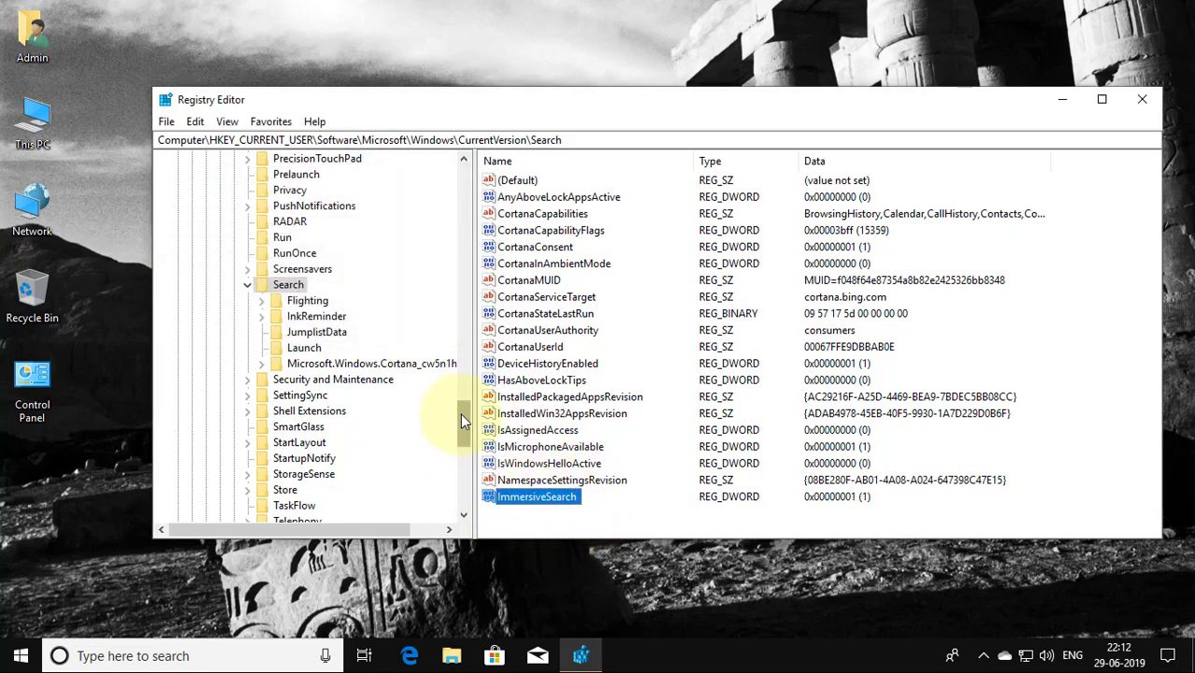
- Expand the Flighting key under Search and create a new subkey named Override in it
{"action": "left_click", "coordinate": [295, 304]}
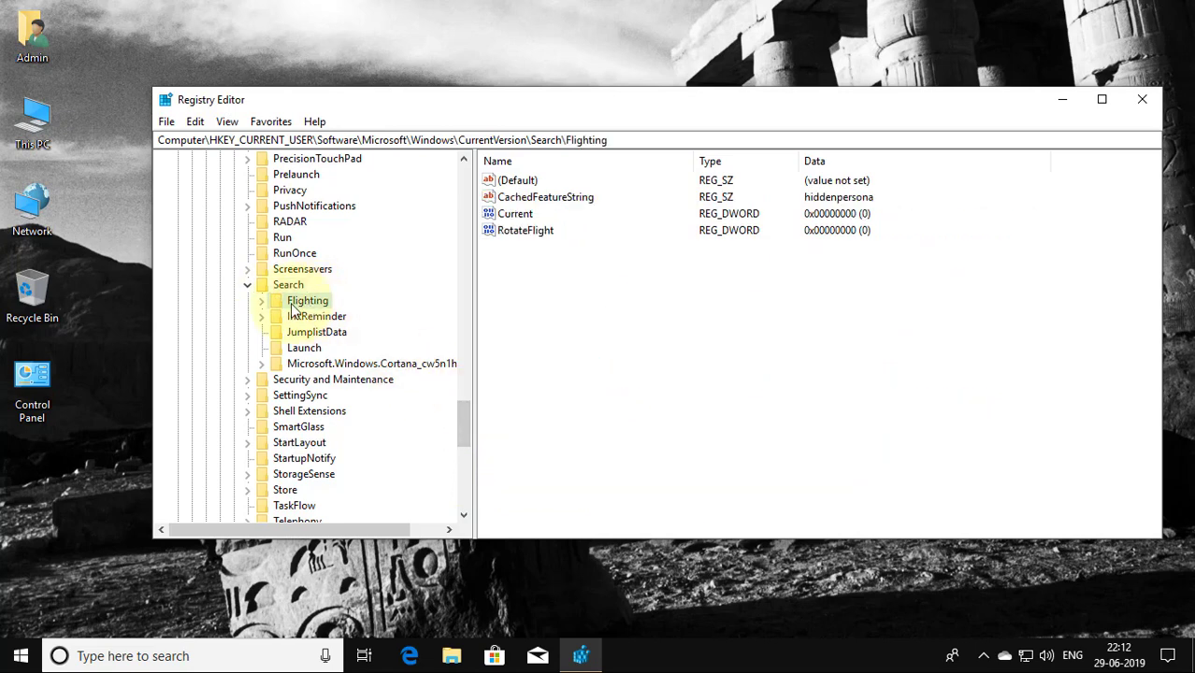
{"action": "left_click", "coordinate": [263, 302]}
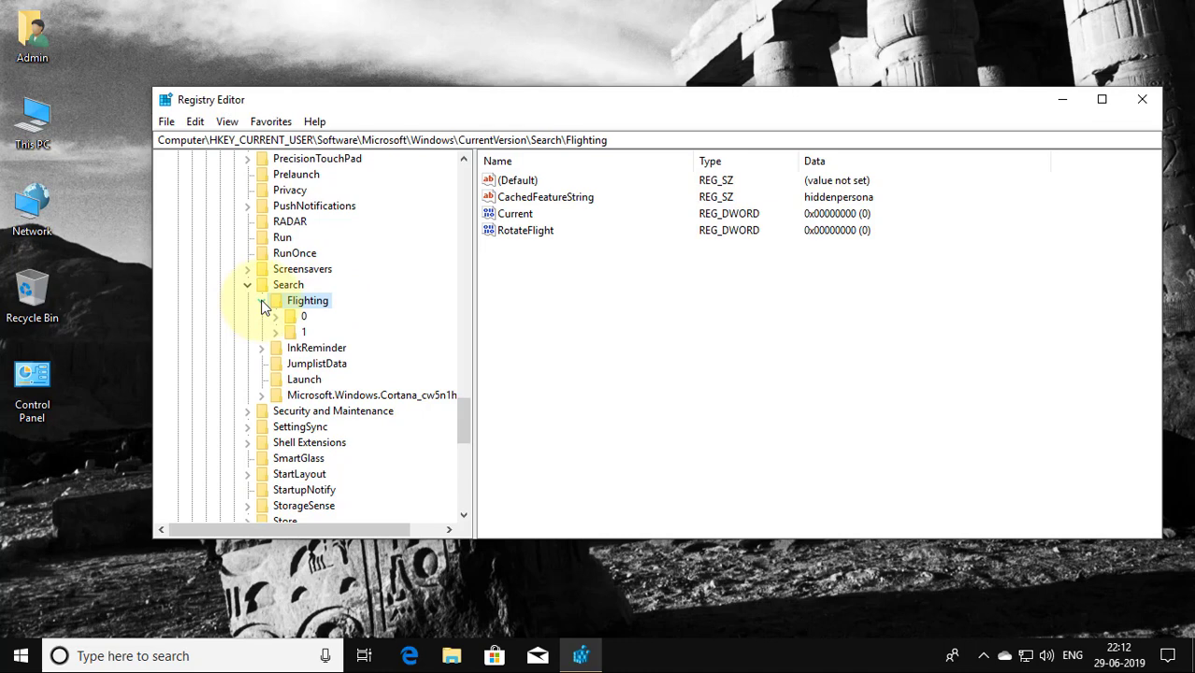
{"action": "right_click", "coordinate": [305, 307]}
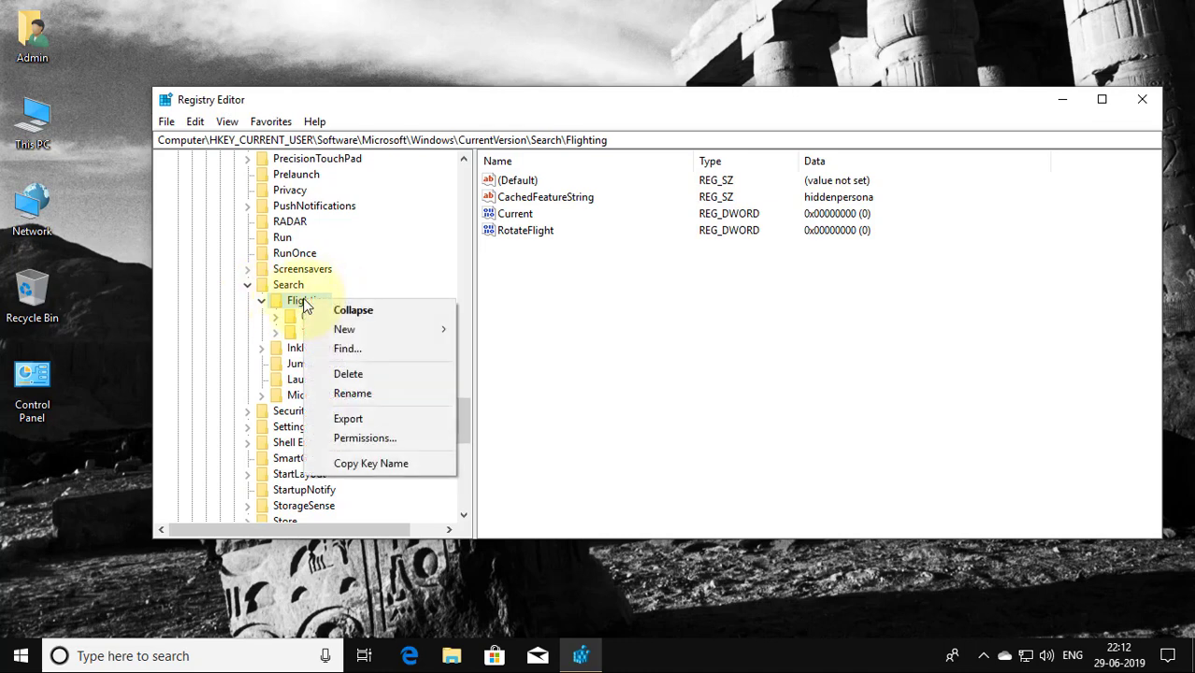
{"action": "mouse_move", "coordinate": [360, 327]}
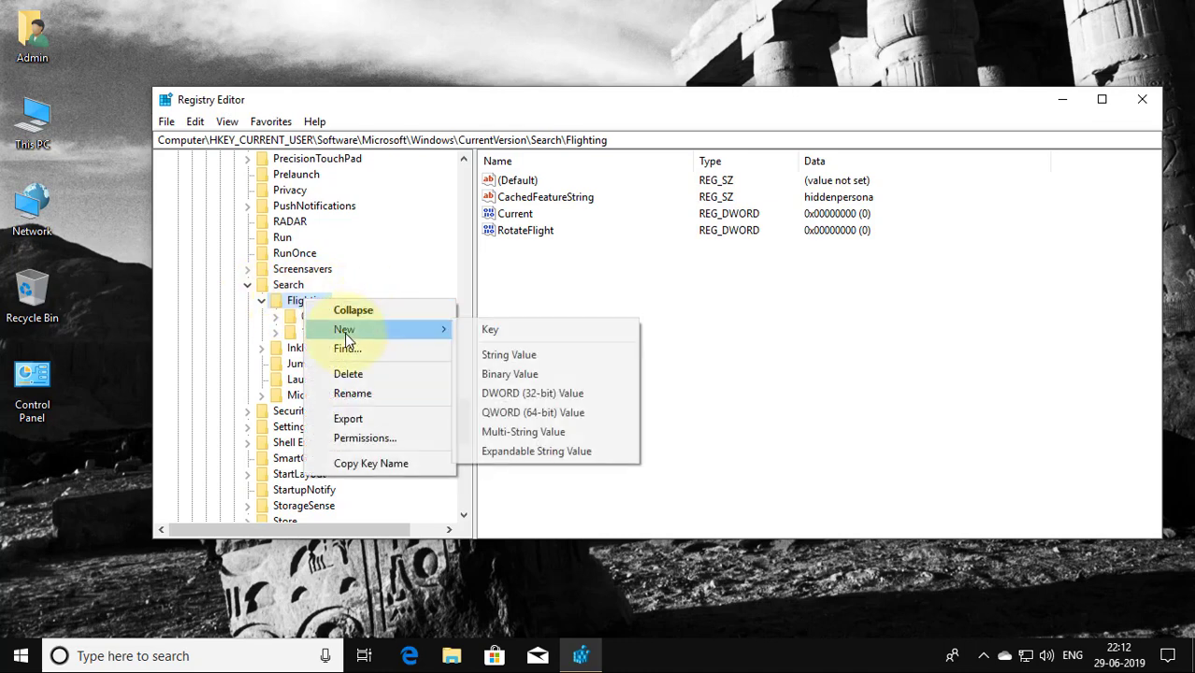
{"action": "left_click", "coordinate": [493, 331]}
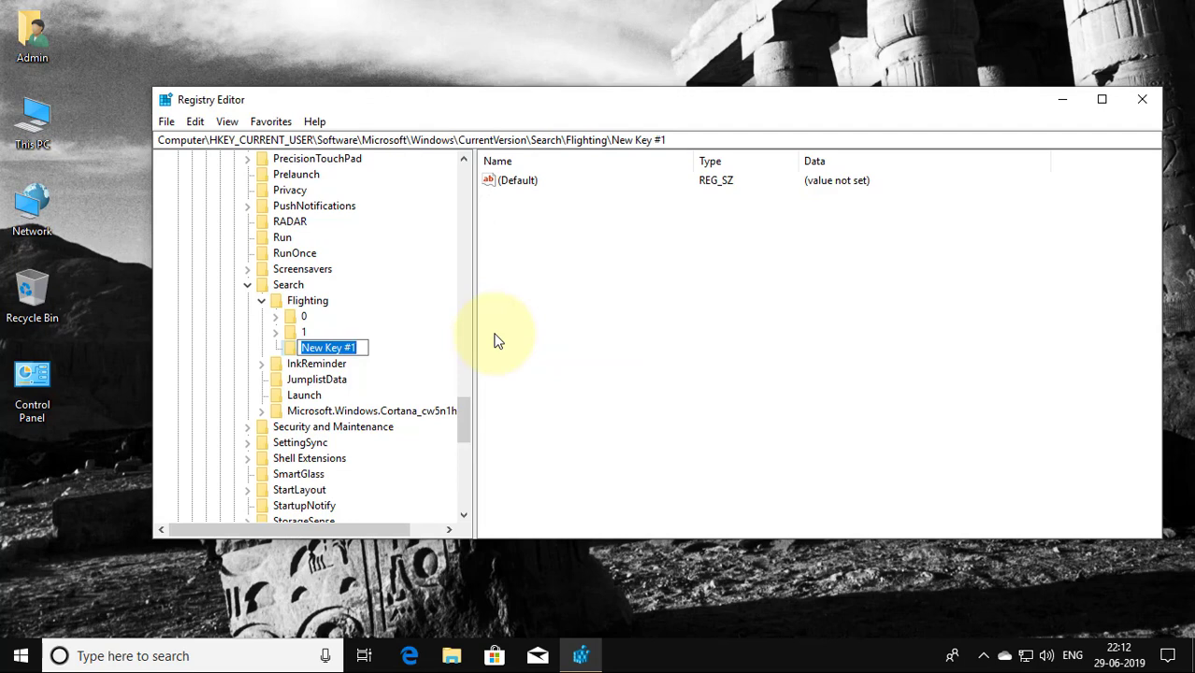
{"action": "type", "text": "Over"}
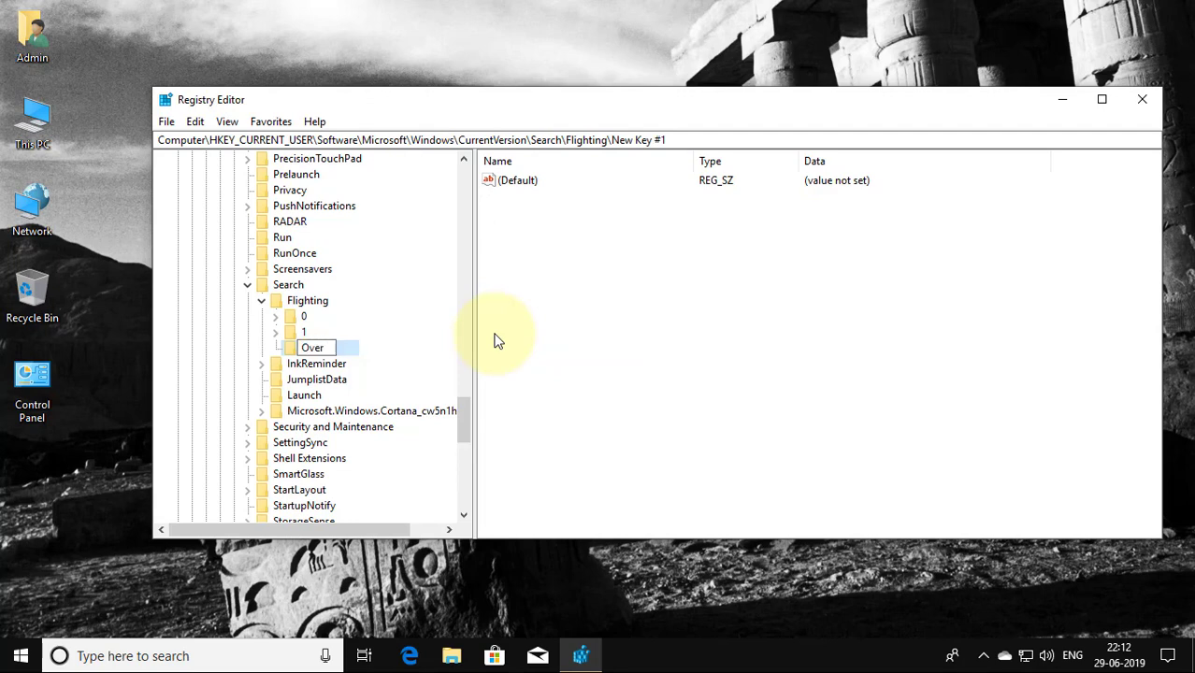
{"action": "type", "text": "ride"}
{"action": "left_click", "coordinate": [359, 354]}
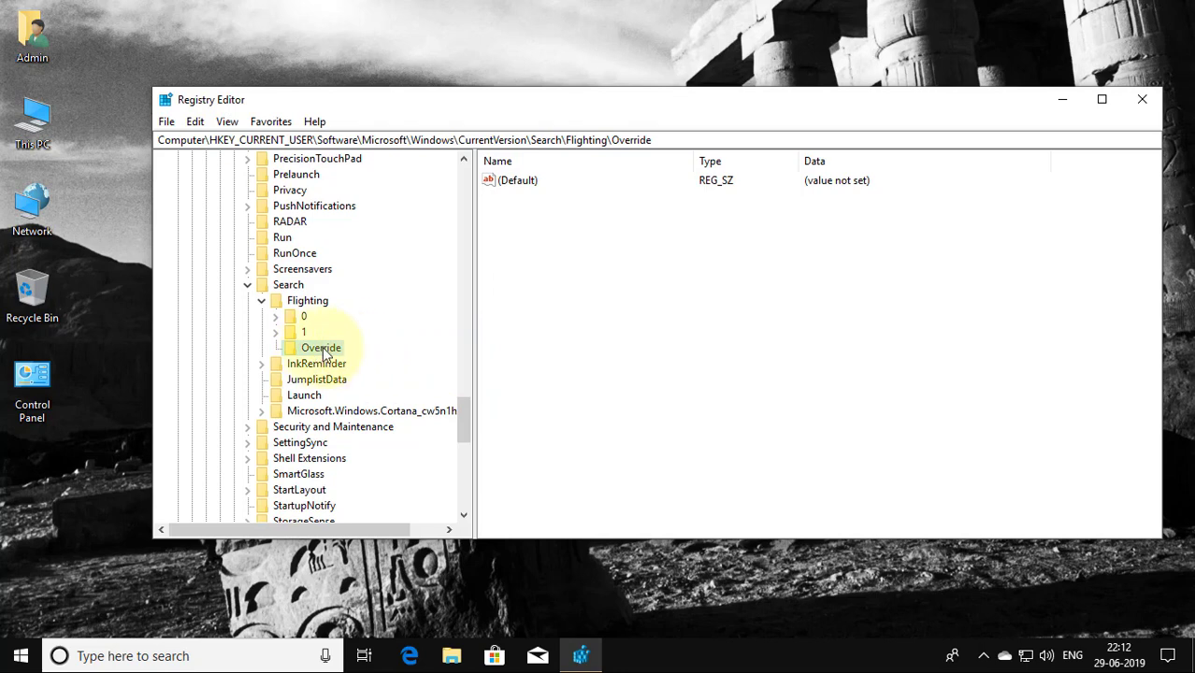
- Create a DWORD (32-bit) value named ImmersiveSearchFull in the Override key
{"action": "left_click", "coordinate": [530, 244]}
{"action": "right_click", "coordinate": [530, 244]}
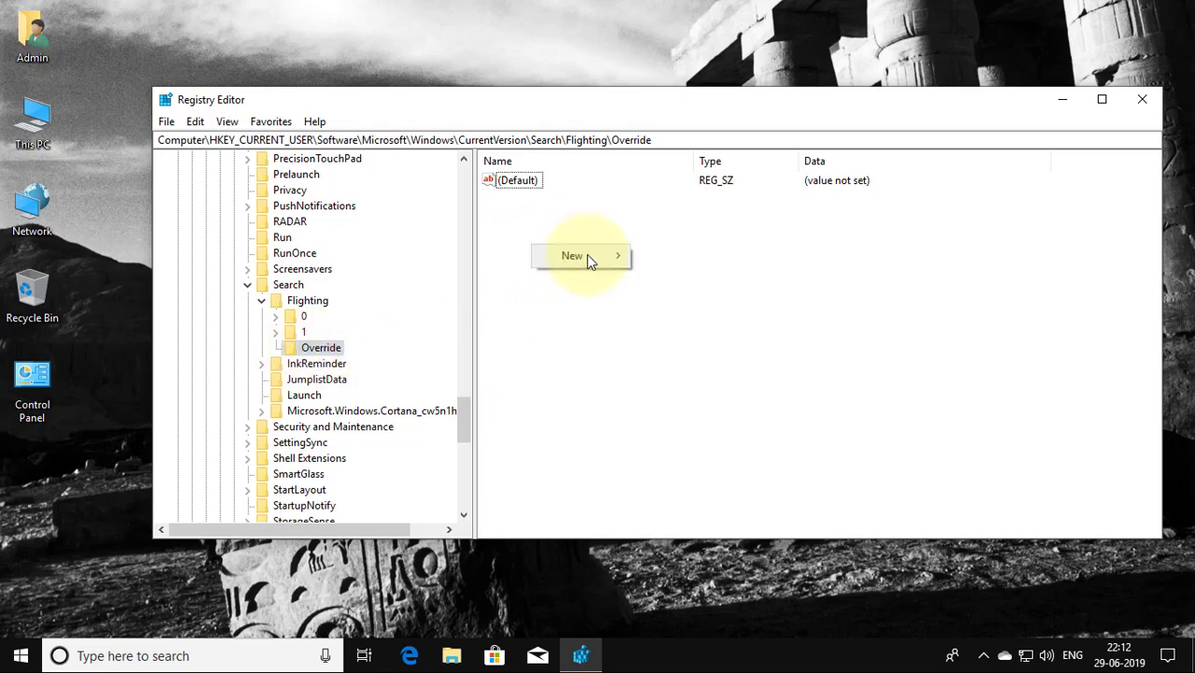
{"action": "mouse_move", "coordinate": [582, 263]}
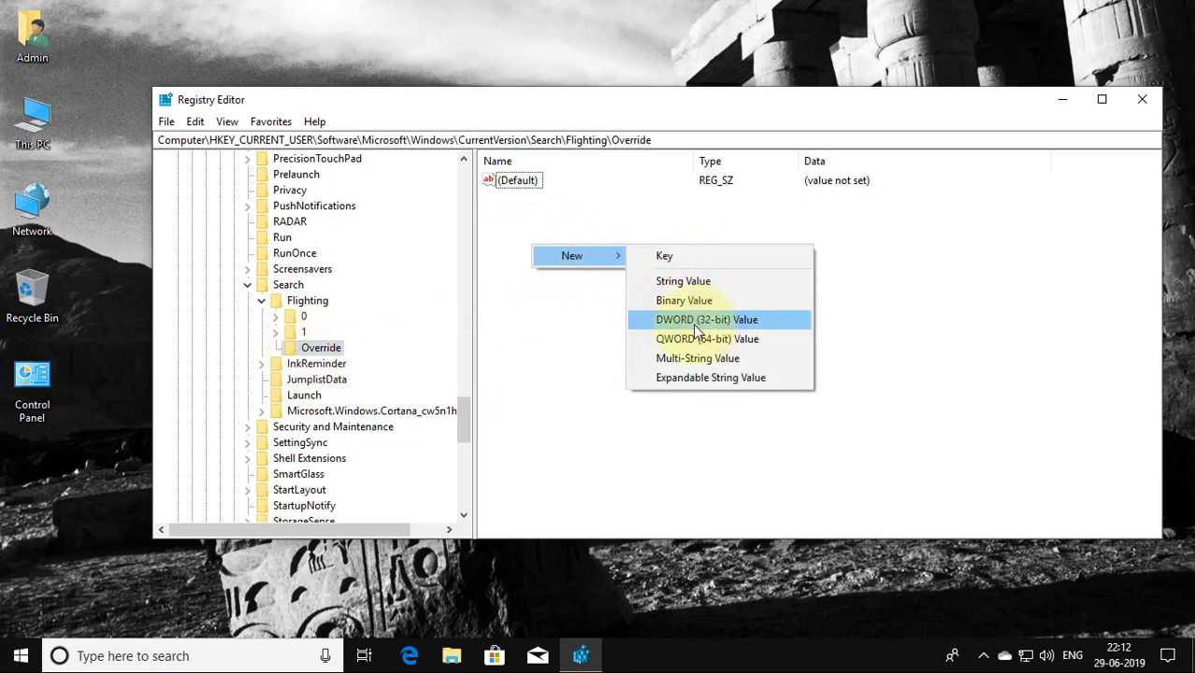
{"action": "left_click", "coordinate": [725, 320]}
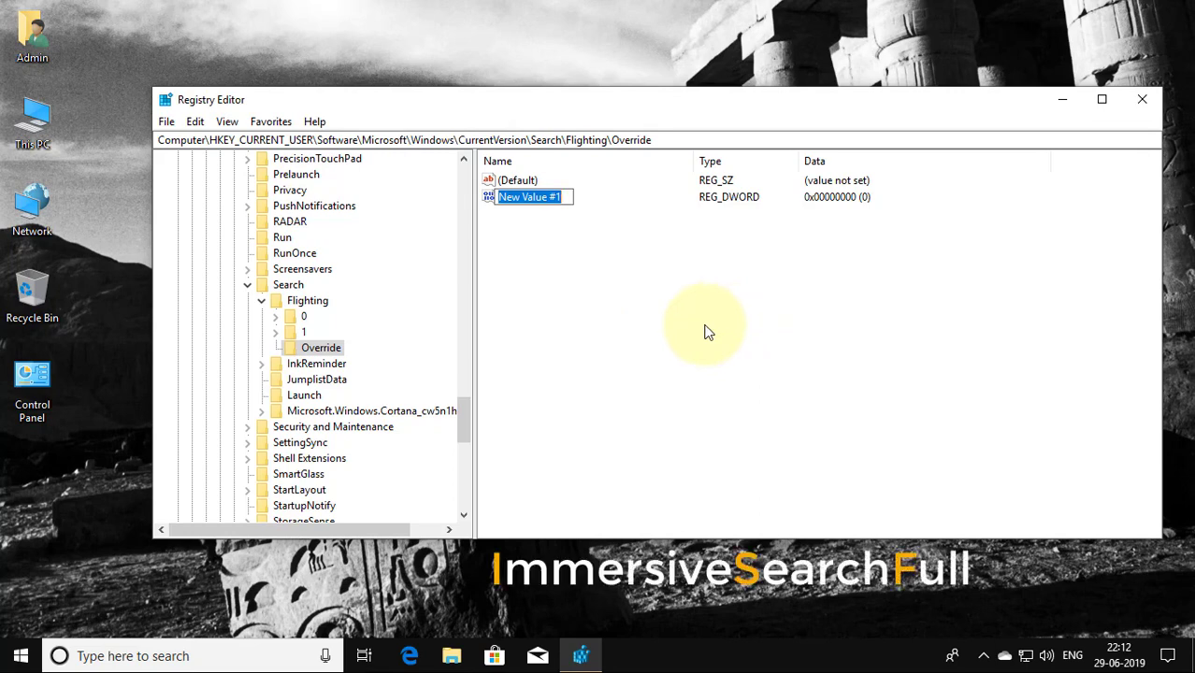
{"action": "type", "text": "Im"}
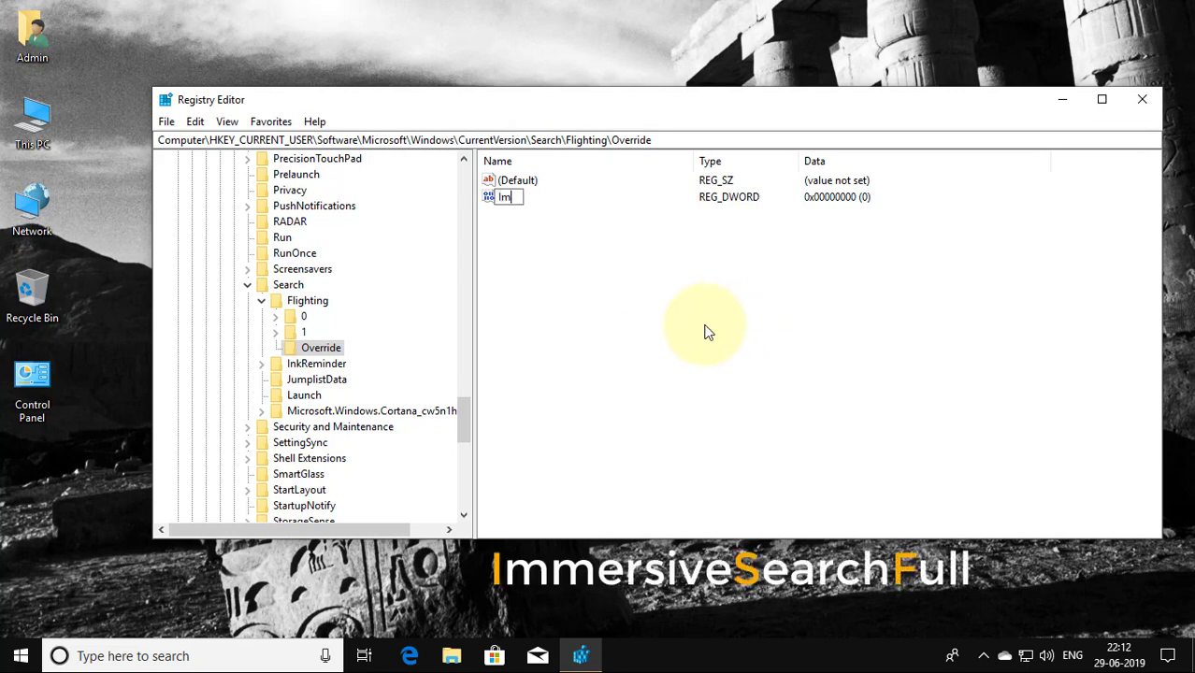
{"action": "type", "text": "mersiveSea"}
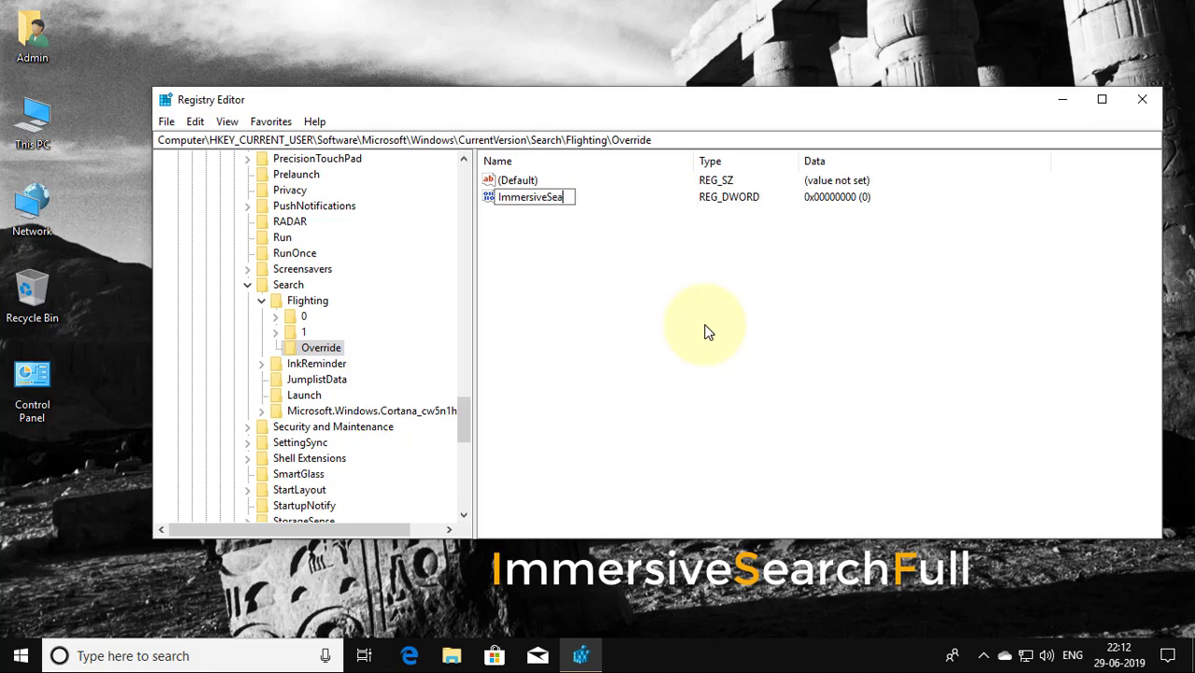
{"action": "type", "text": "rchFull"}
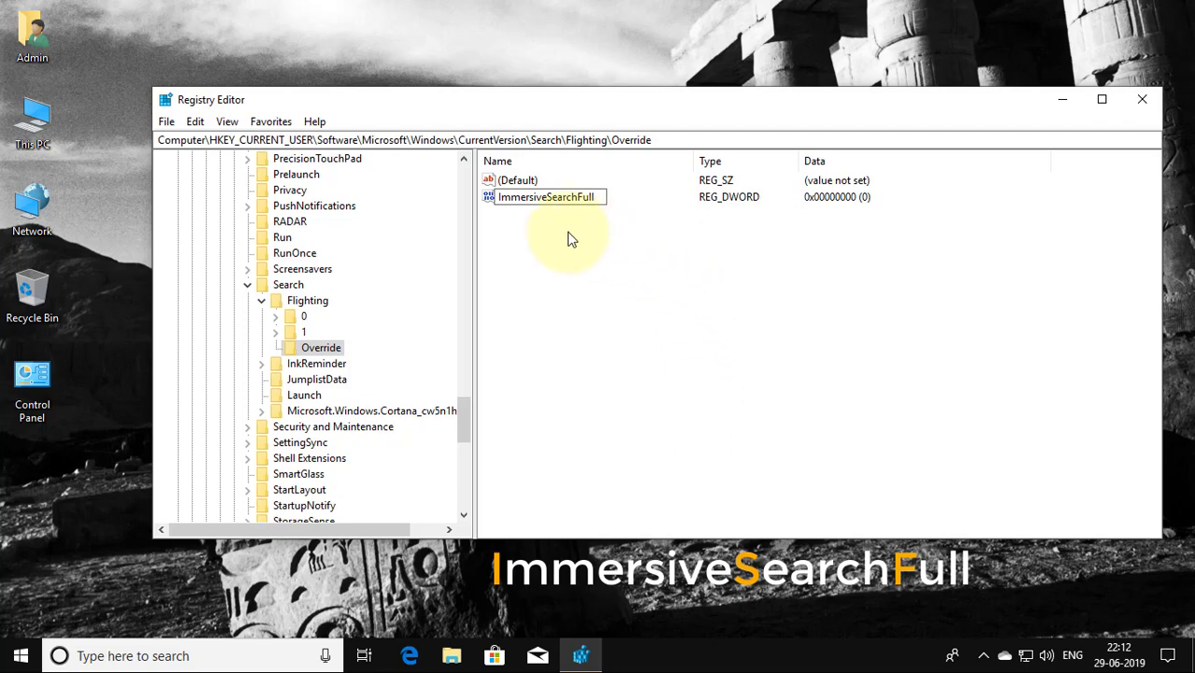
{"action": "key", "text": "Return"}
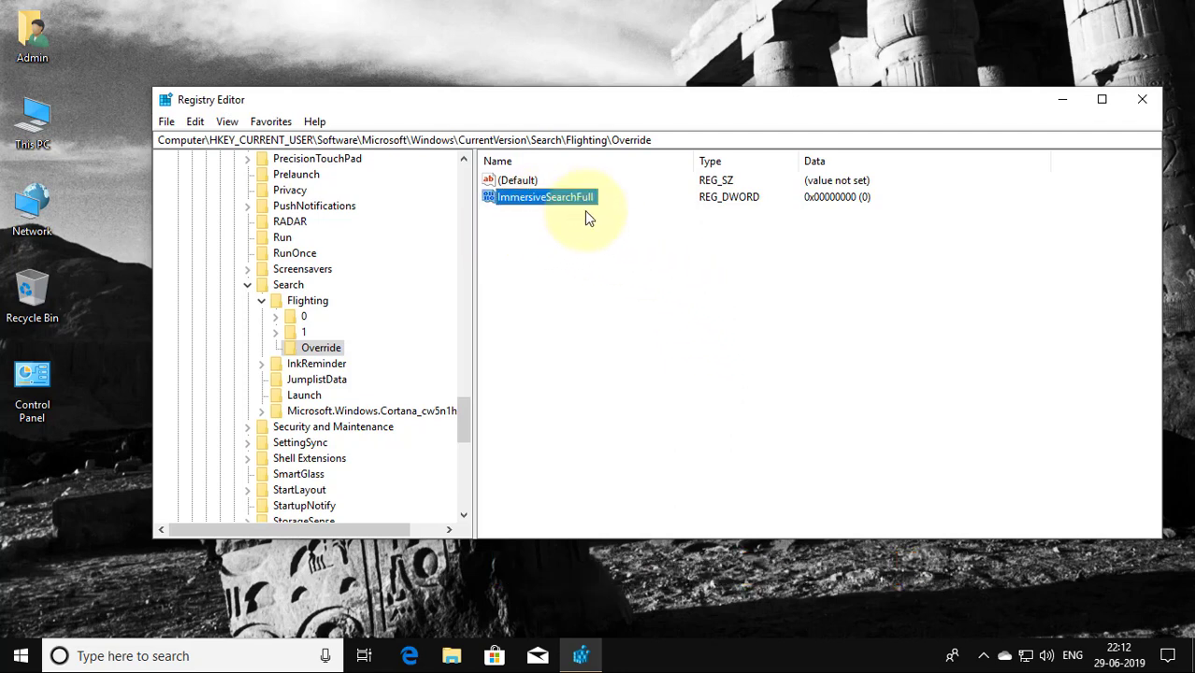
- Set the value data of ImmersiveSearchFull to 1
{"action": "double_click", "coordinate": [568, 198]}
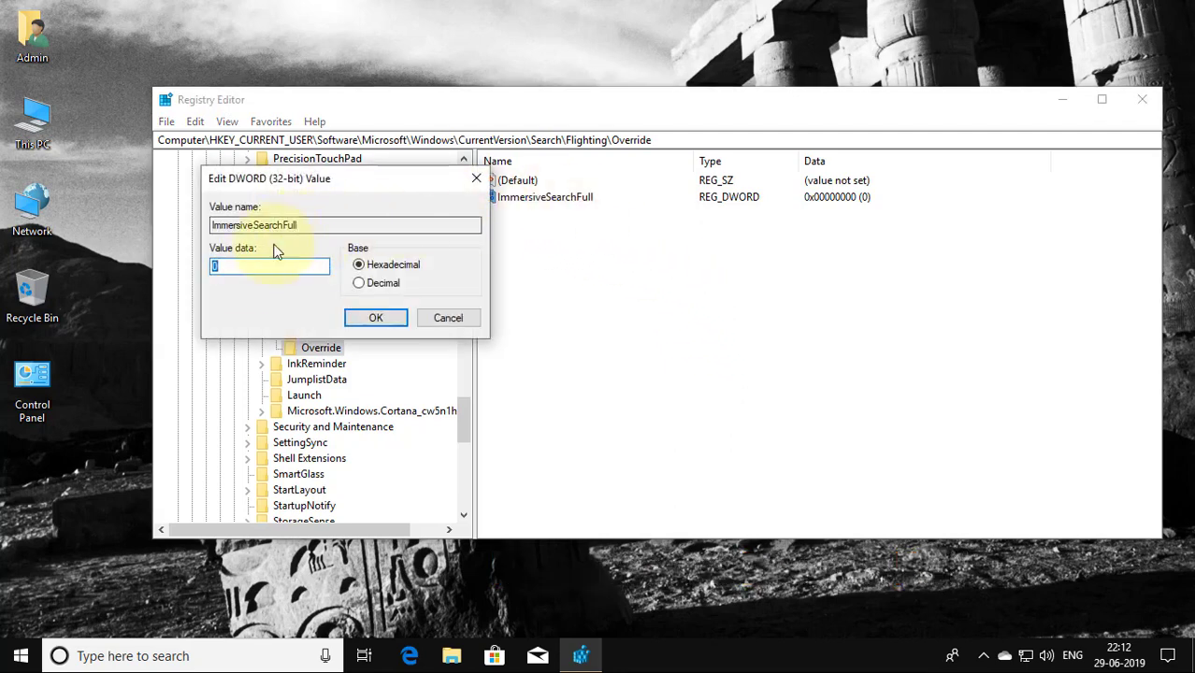
{"action": "left_click", "coordinate": [215, 268]}
{"action": "type", "text": "1"}
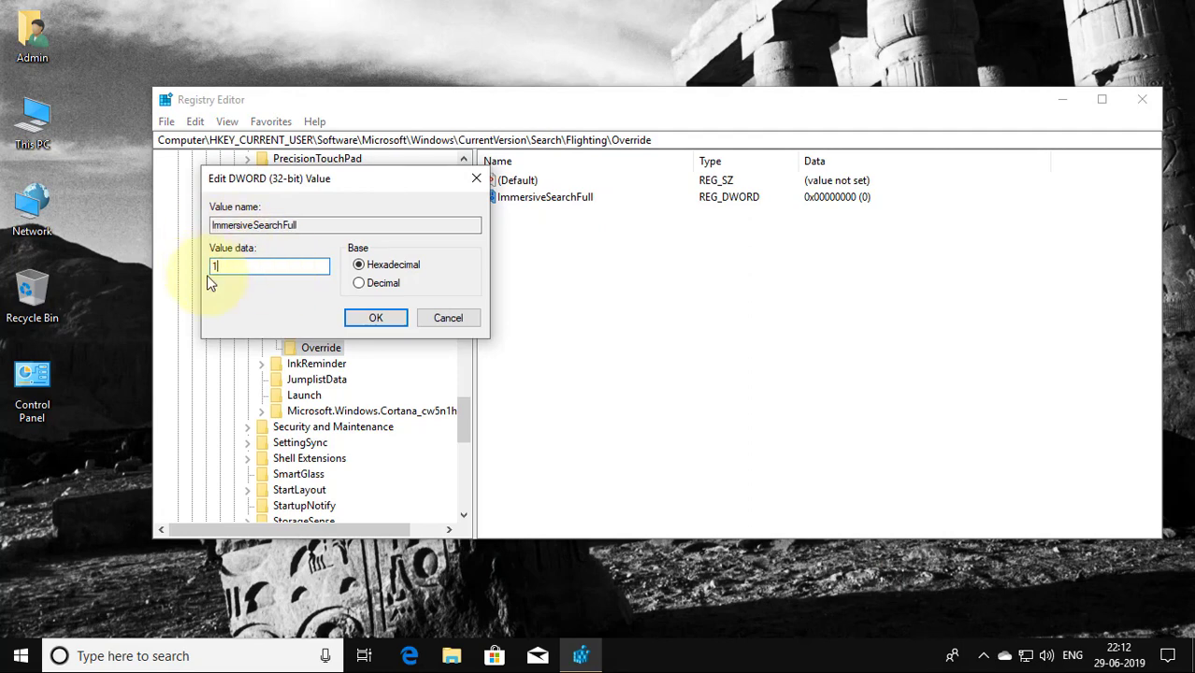
{"action": "left_click", "coordinate": [374, 317]}
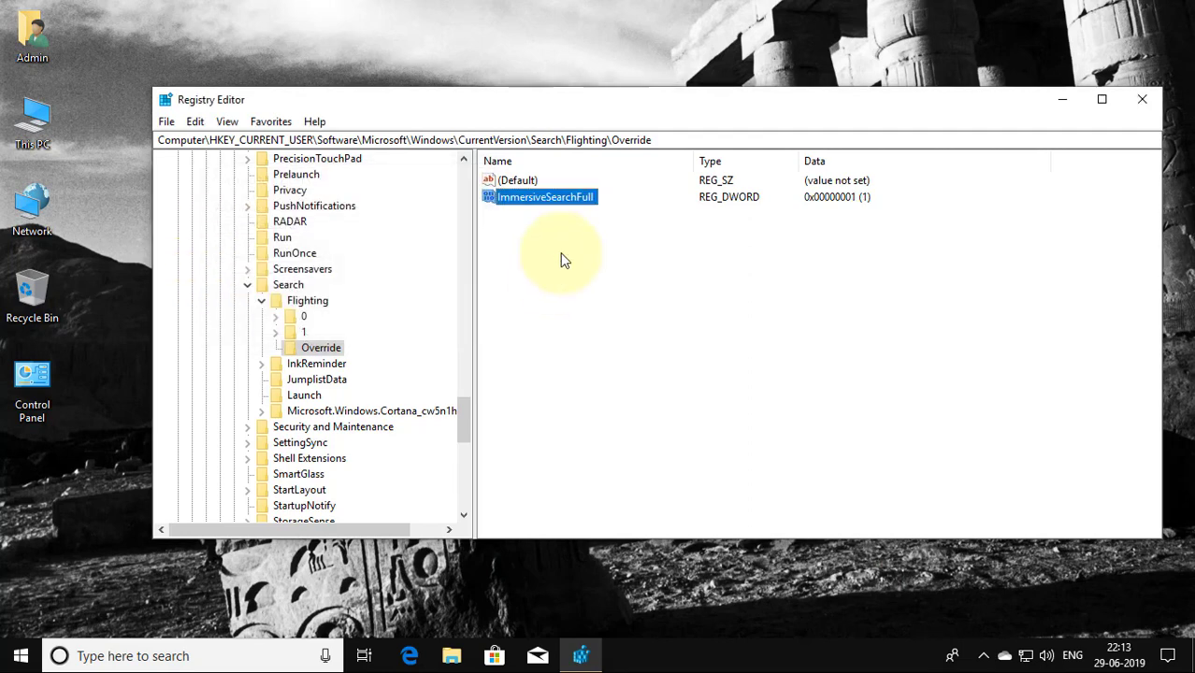
- Create a DWORD (32-bit) value named CenterScreenRoundedCorner in the Override key
{"action": "right_click", "coordinate": [557, 239]}
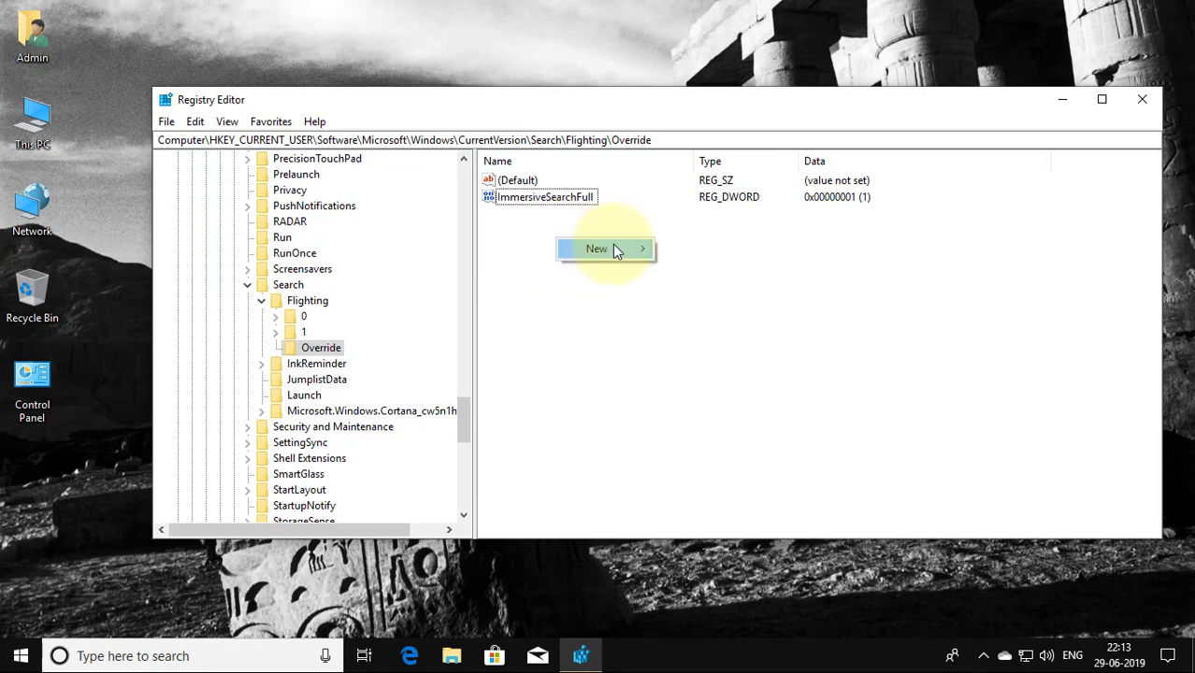
{"action": "mouse_move", "coordinate": [615, 248]}
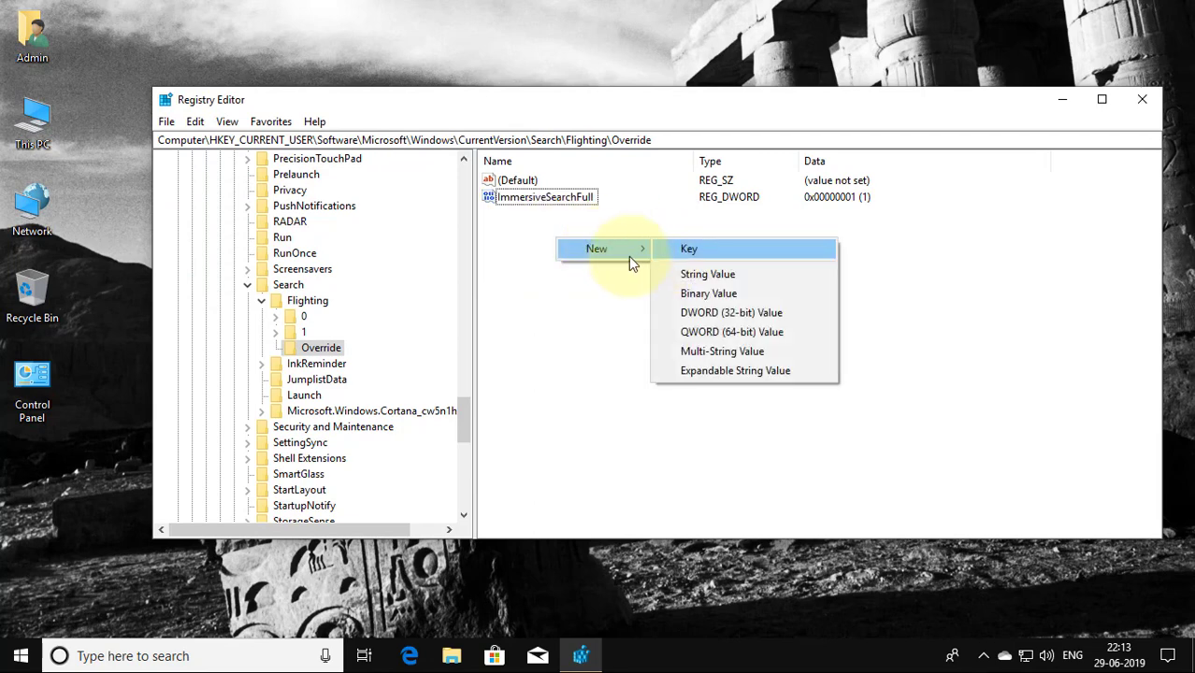
{"action": "left_click", "coordinate": [737, 315]}
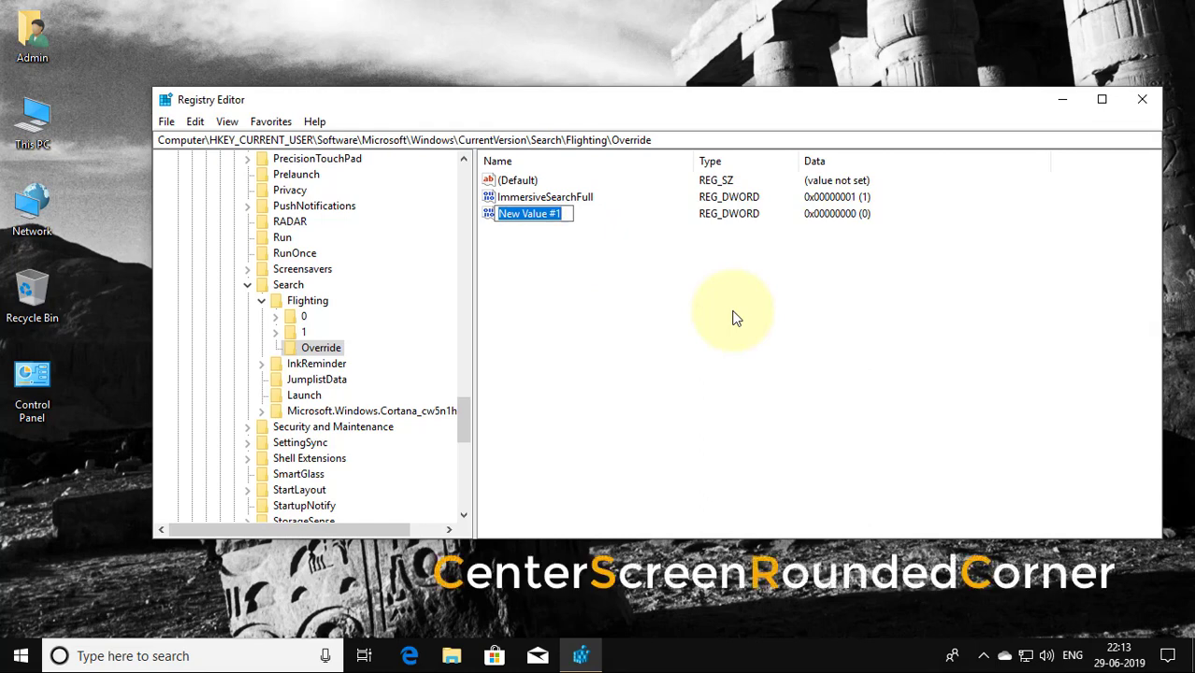
{"action": "type", "text": "C"}
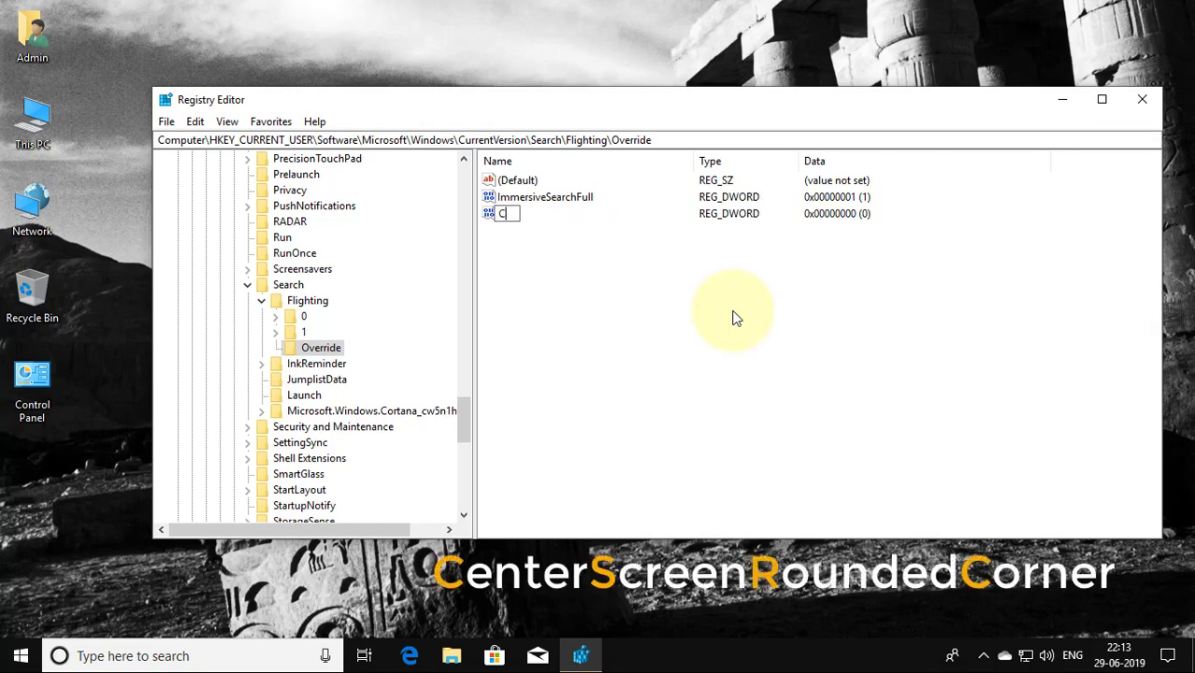
{"action": "type", "text": "enterScree"}
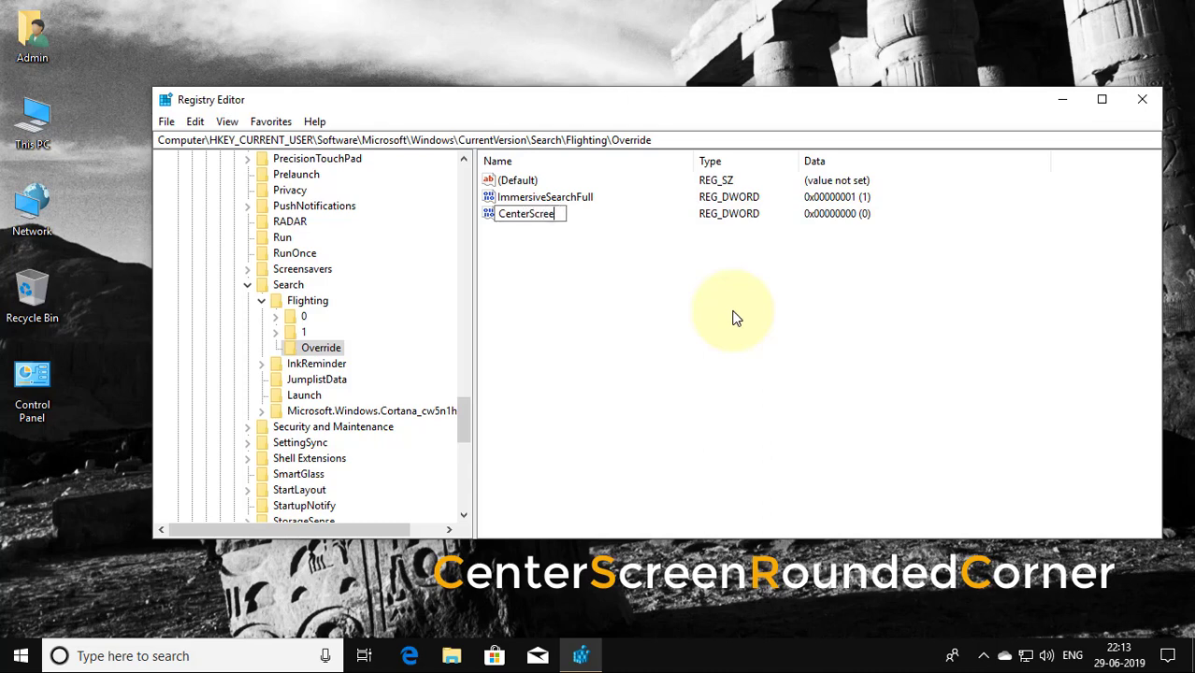
{"action": "type", "text": "nRounded"}
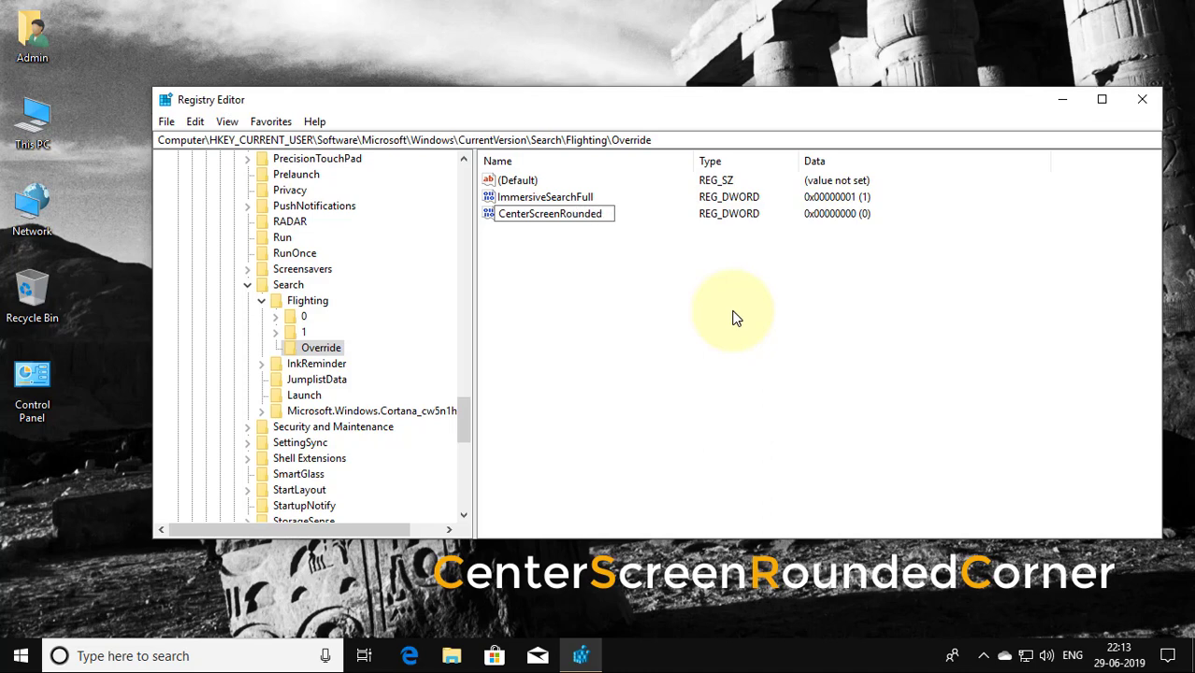
{"action": "type", "text": "Corner"}
{"action": "key", "text": "Return"}
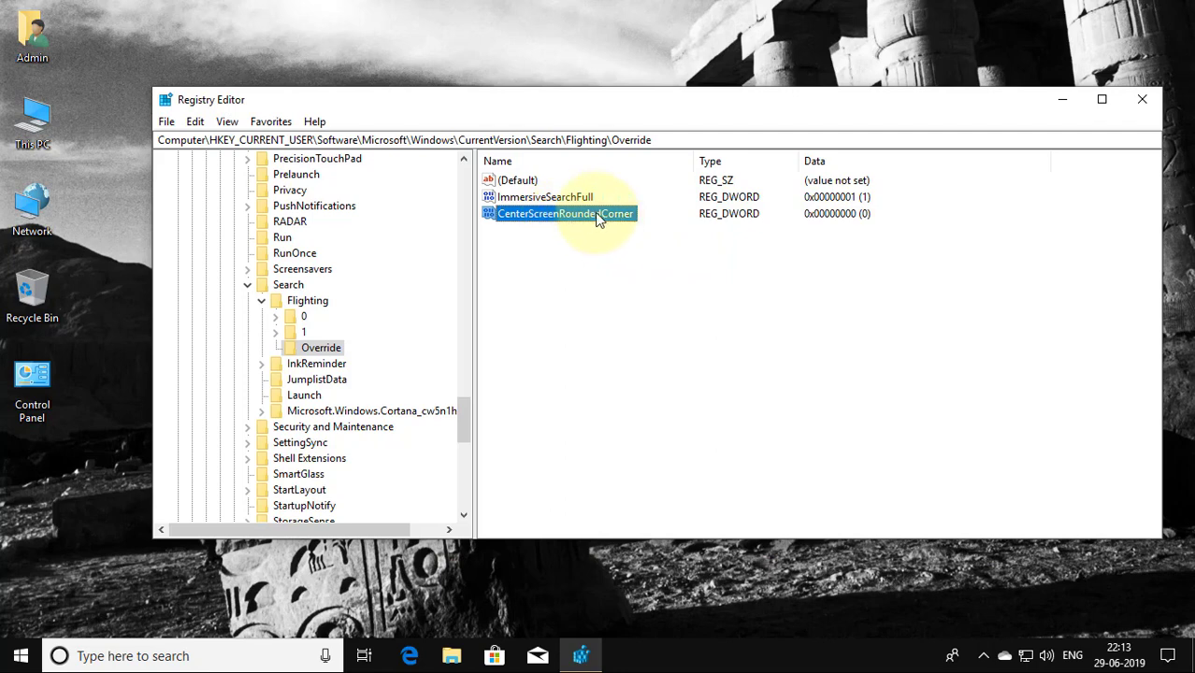
- Set the value data of CenterScreenRoundedCorner to 1
{"action": "double_click", "coordinate": [599, 215]}
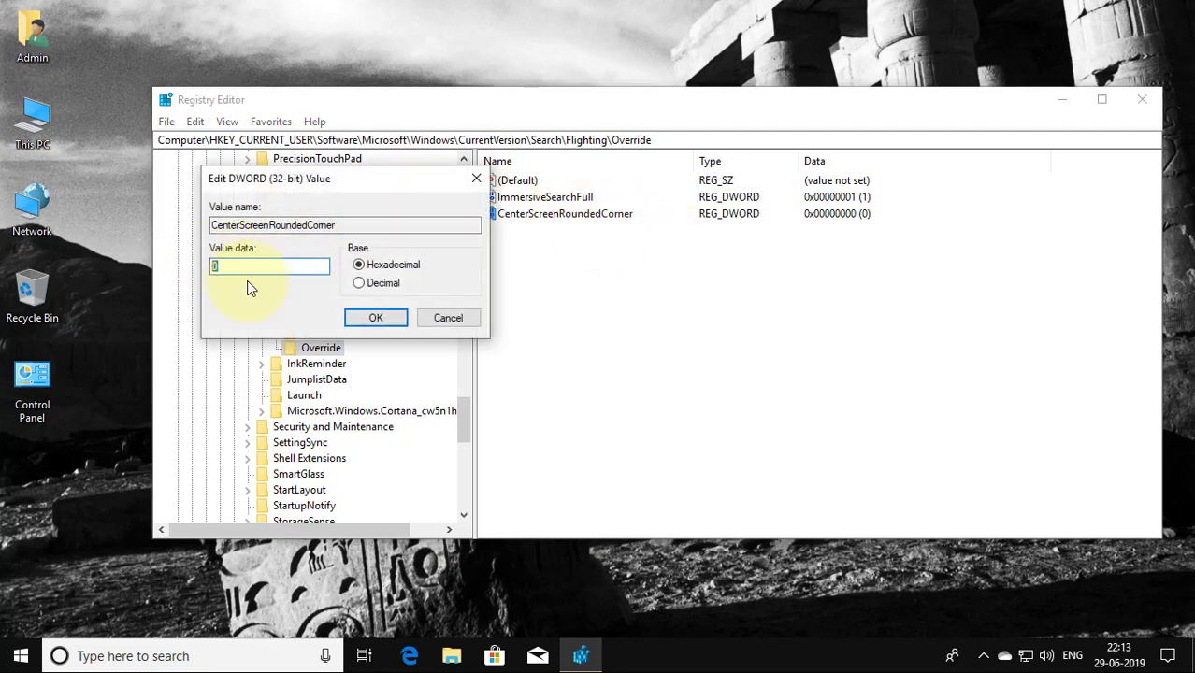
{"action": "type", "text": "1"}
{"action": "left_click", "coordinate": [370, 320]}
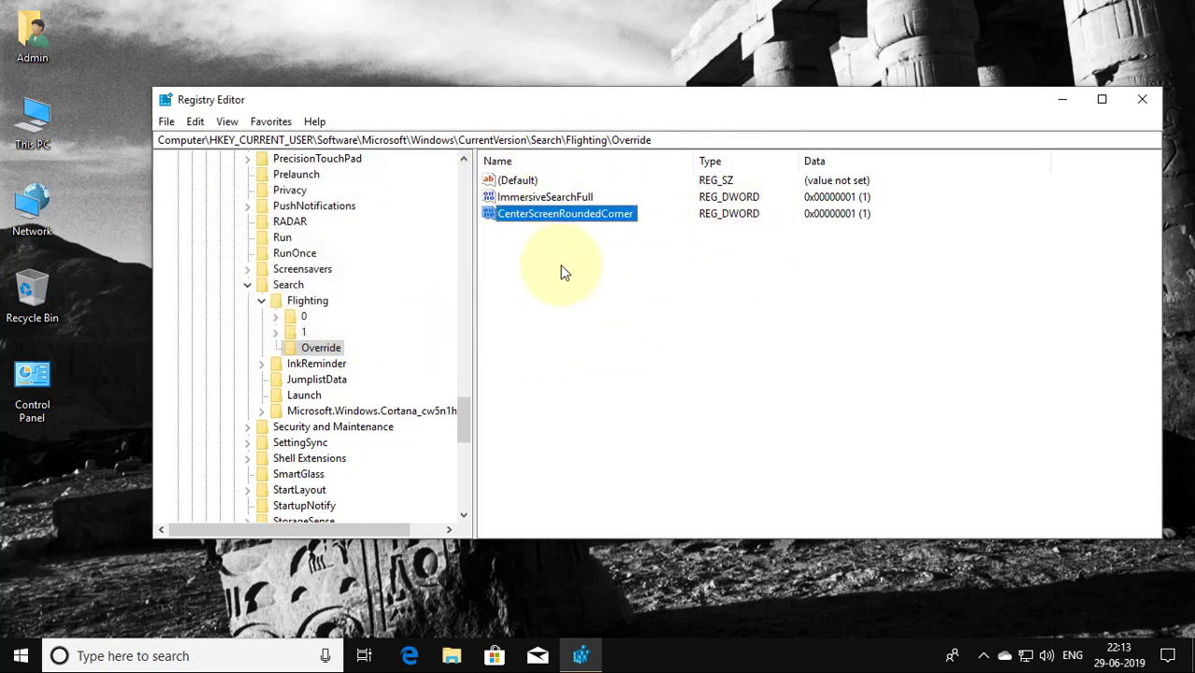
- Collapse the expanded registry keys from Flighting up to HKEY_CURRENT_USER and close the Registry Editor
{"action": "left_click", "coordinate": [262, 301]}
{"action": "left_click", "coordinate": [248, 285]}
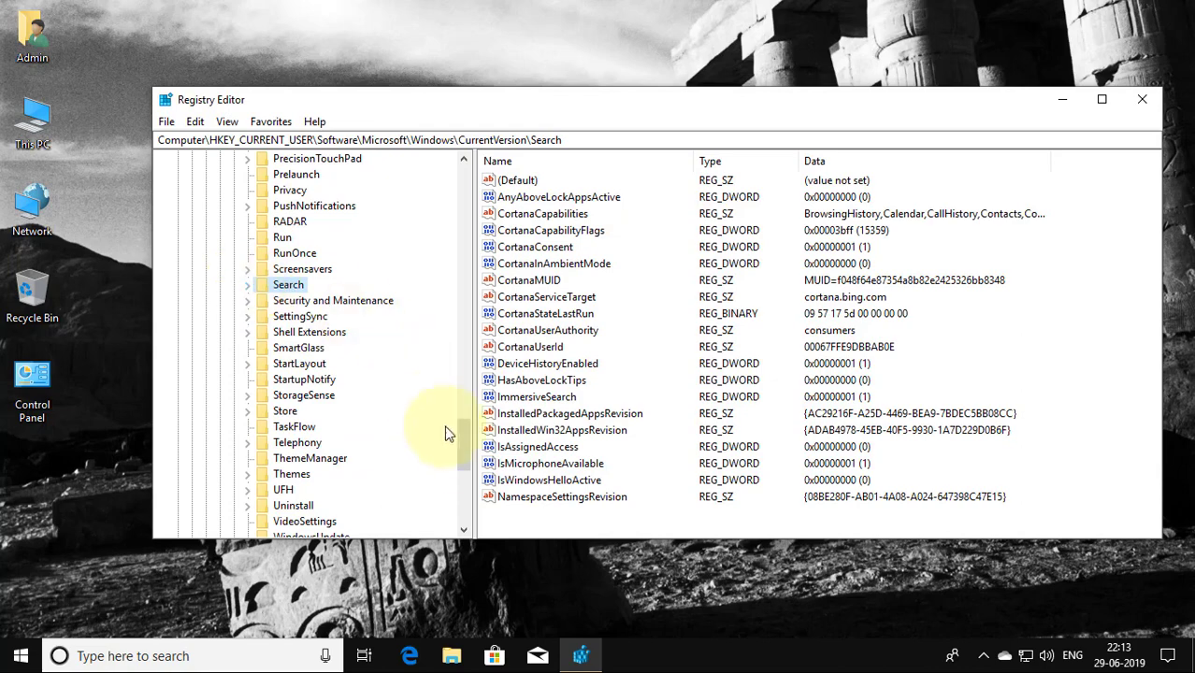
{"action": "left_click_drag", "start_coordinate": [463, 444], "coordinate": [449, 336]}
{"action": "left_click", "coordinate": [234, 379]}
{"action": "left_click", "coordinate": [219, 348]}
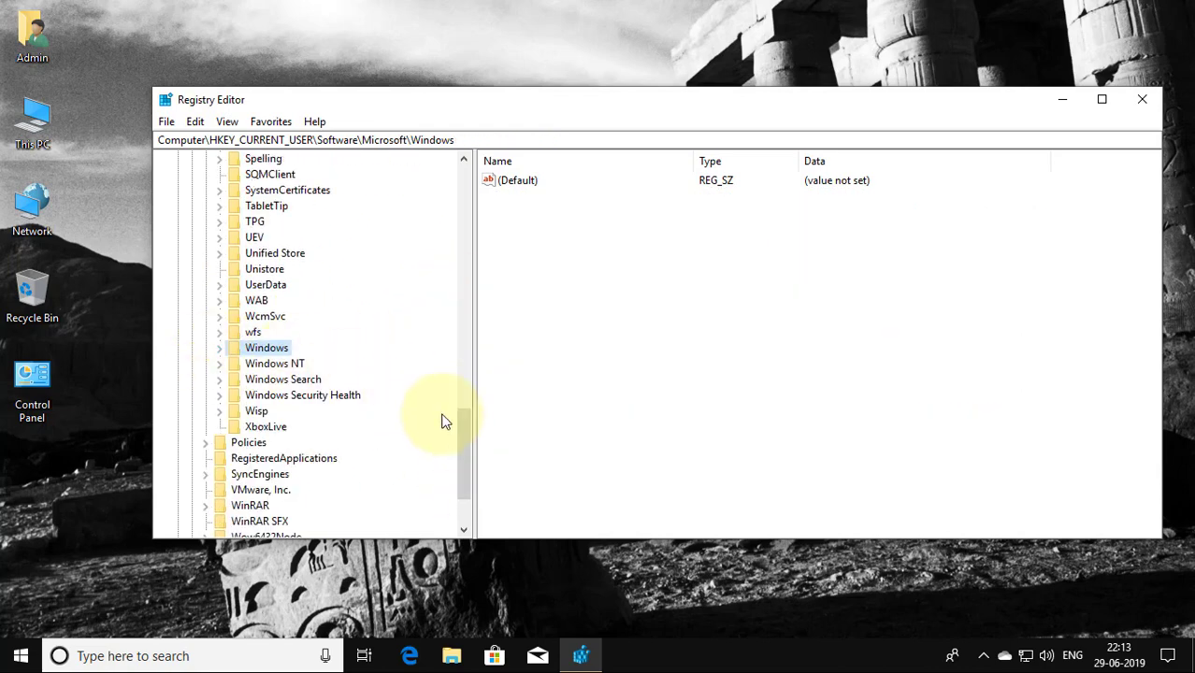
{"action": "left_click_drag", "start_coordinate": [458, 439], "coordinate": [464, 169]}
{"action": "left_click", "coordinate": [205, 395]}
{"action": "left_click", "coordinate": [190, 332]}
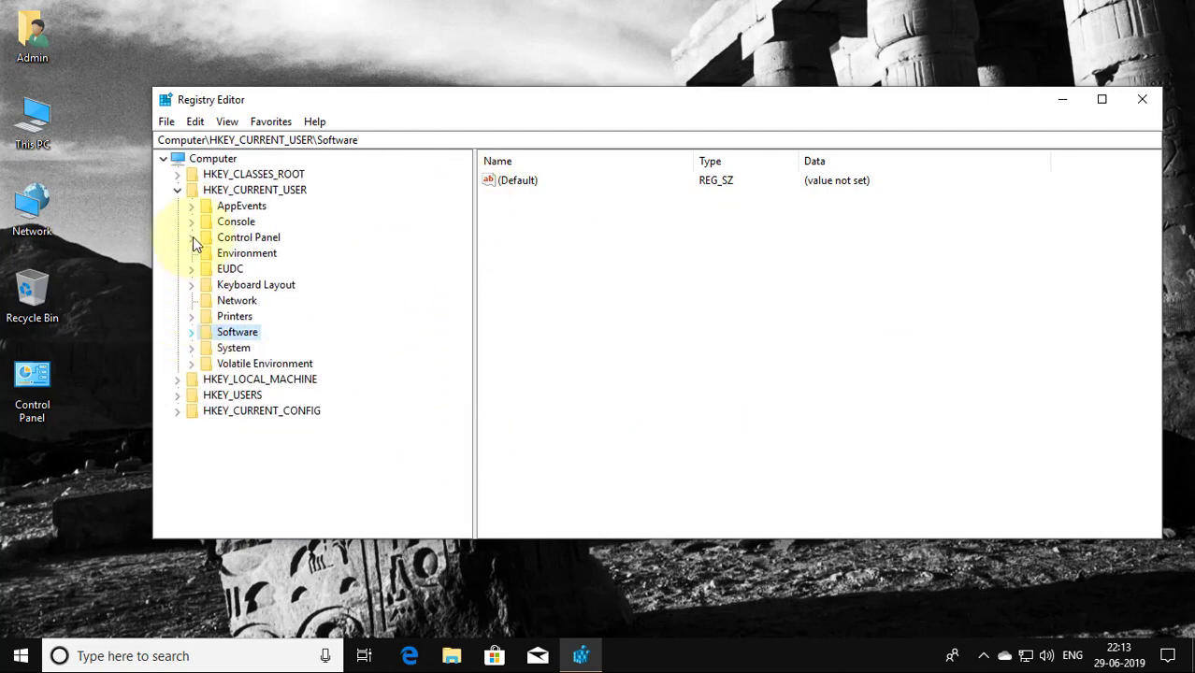
{"action": "left_click", "coordinate": [179, 191]}
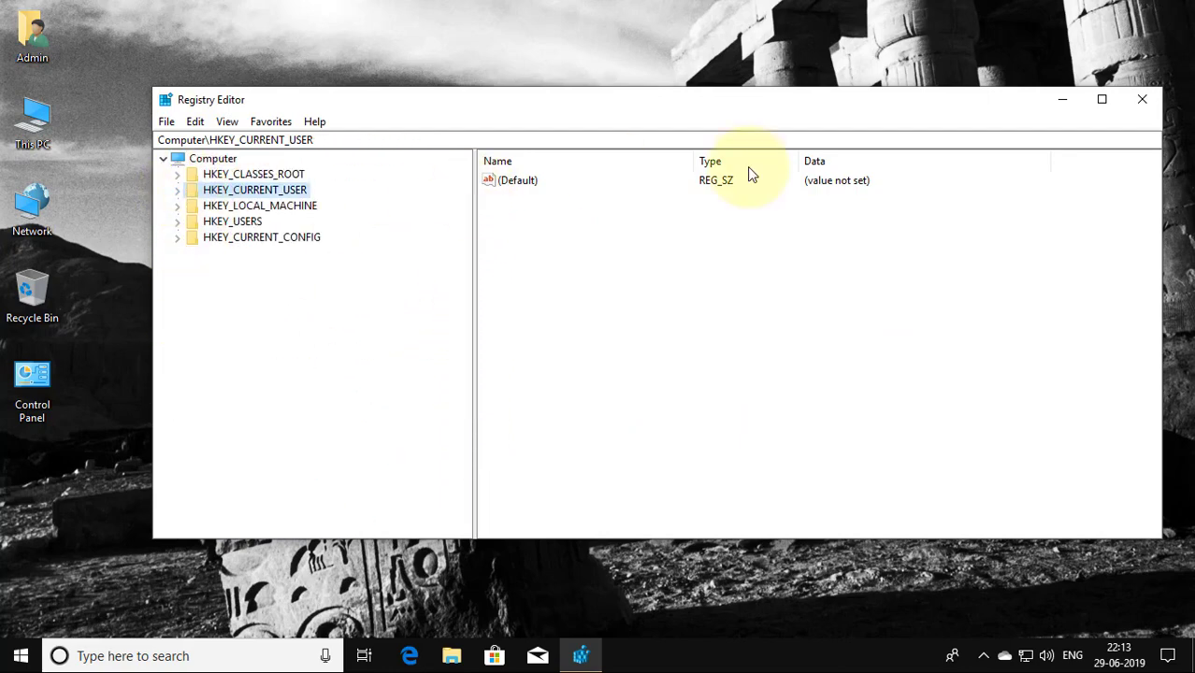
{"action": "left_click", "coordinate": [1141, 99]}
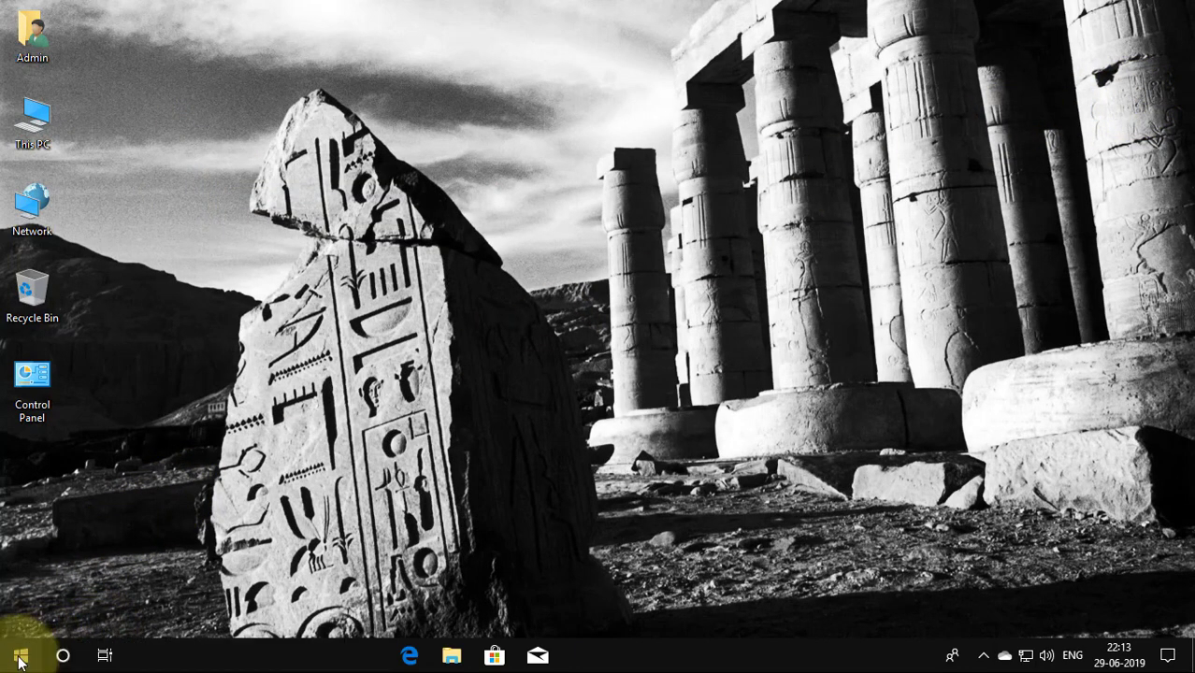
- Restart the computer to apply the registry changes
{"action": "left_click", "coordinate": [21, 657]}
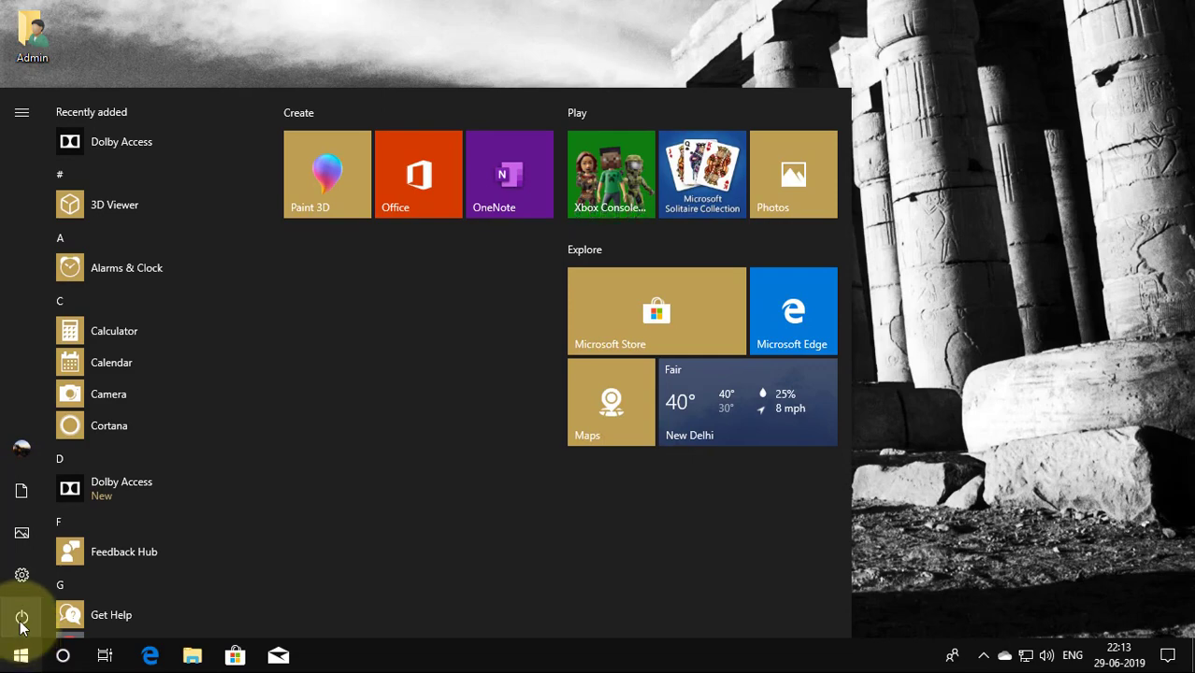
{"action": "left_click", "coordinate": [21, 620]}
{"action": "left_click", "coordinate": [53, 573]}
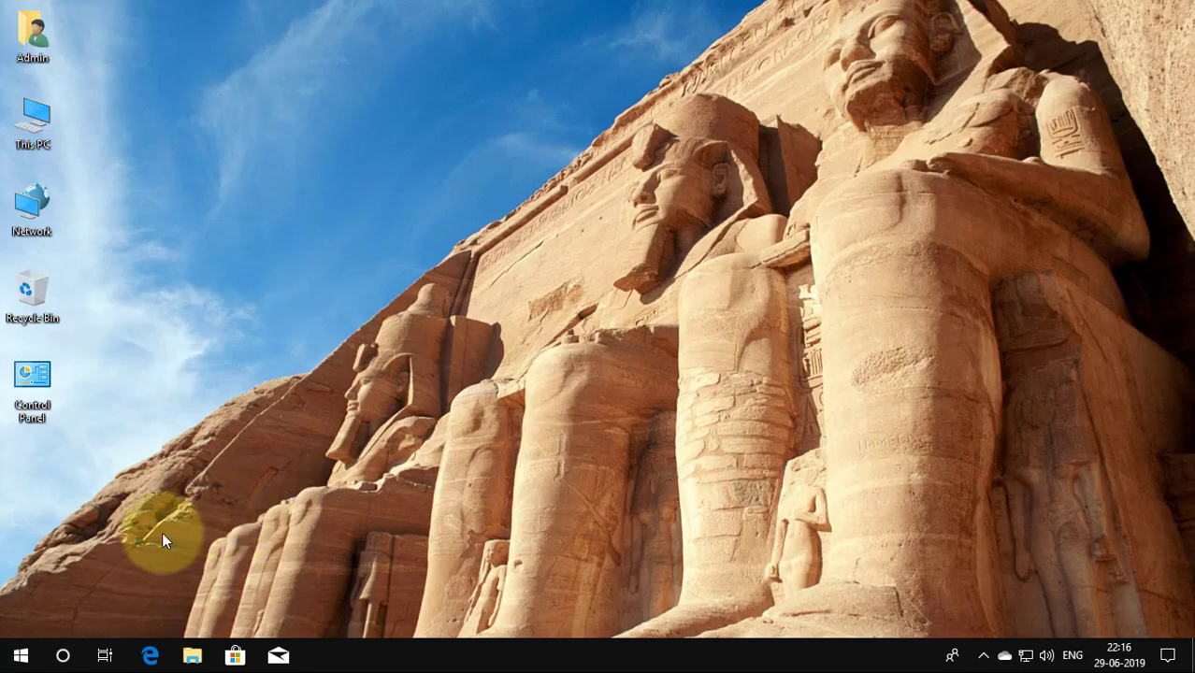
- Open Windows search, search for "control panel" and launch the Control Panel app from the results
{"action": "left_click", "coordinate": [63, 656]}
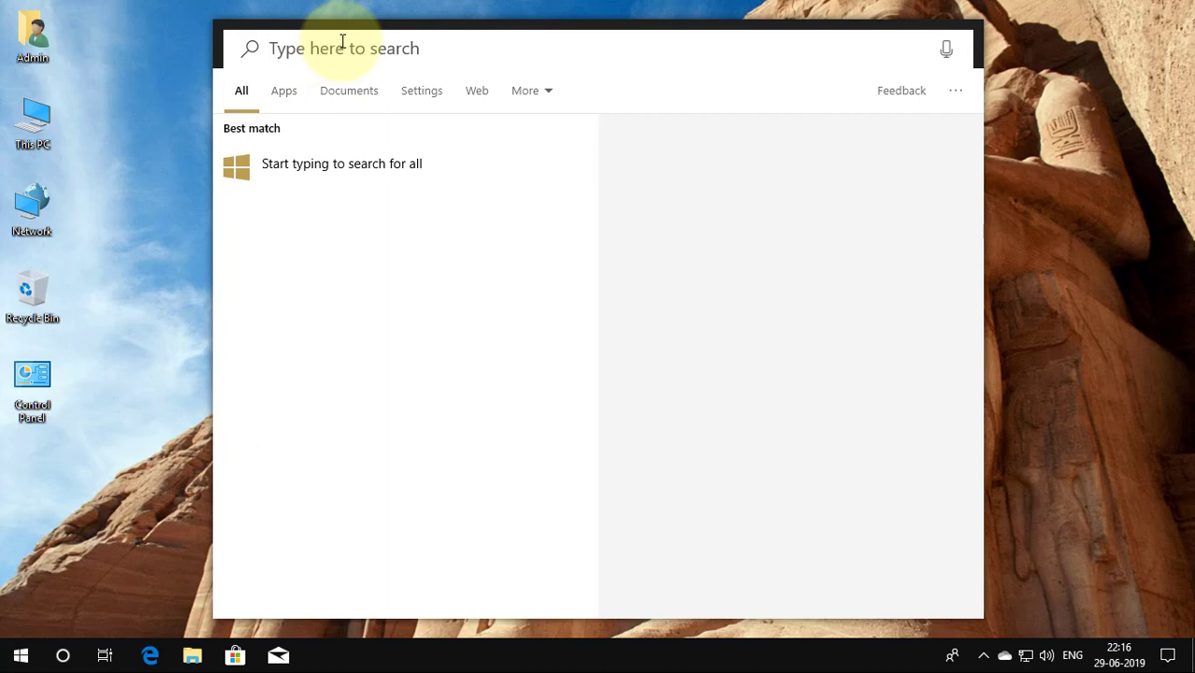
{"action": "type", "text": "control"}
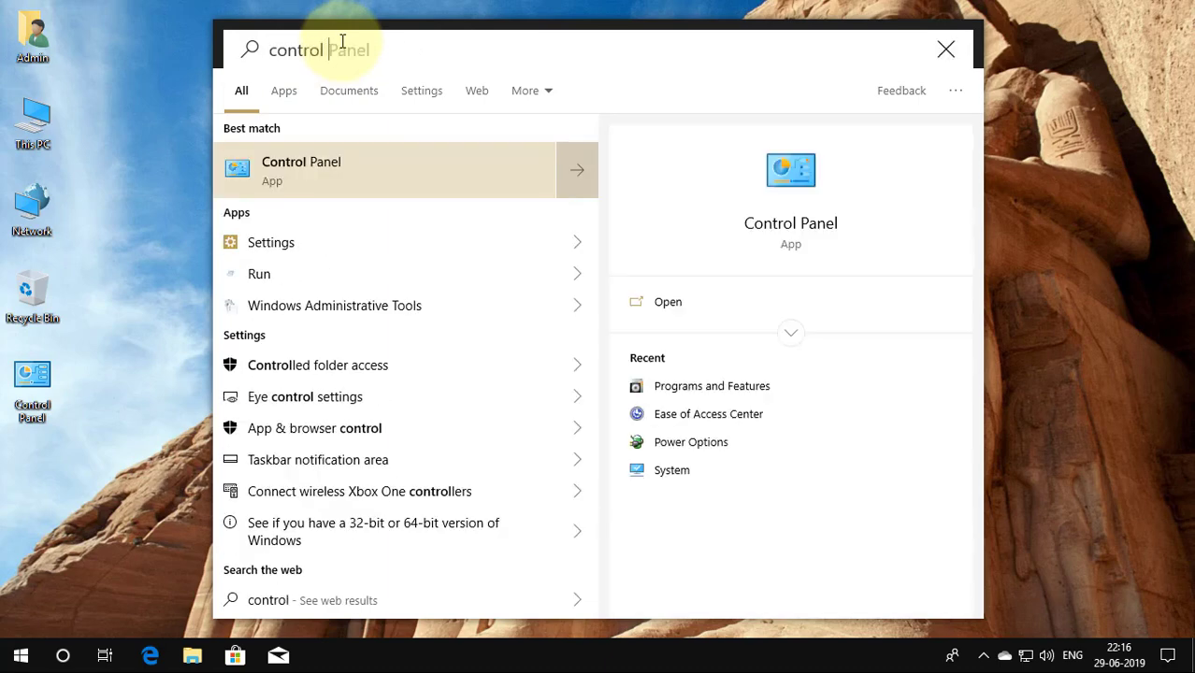
{"action": "type", "text": " panel"}
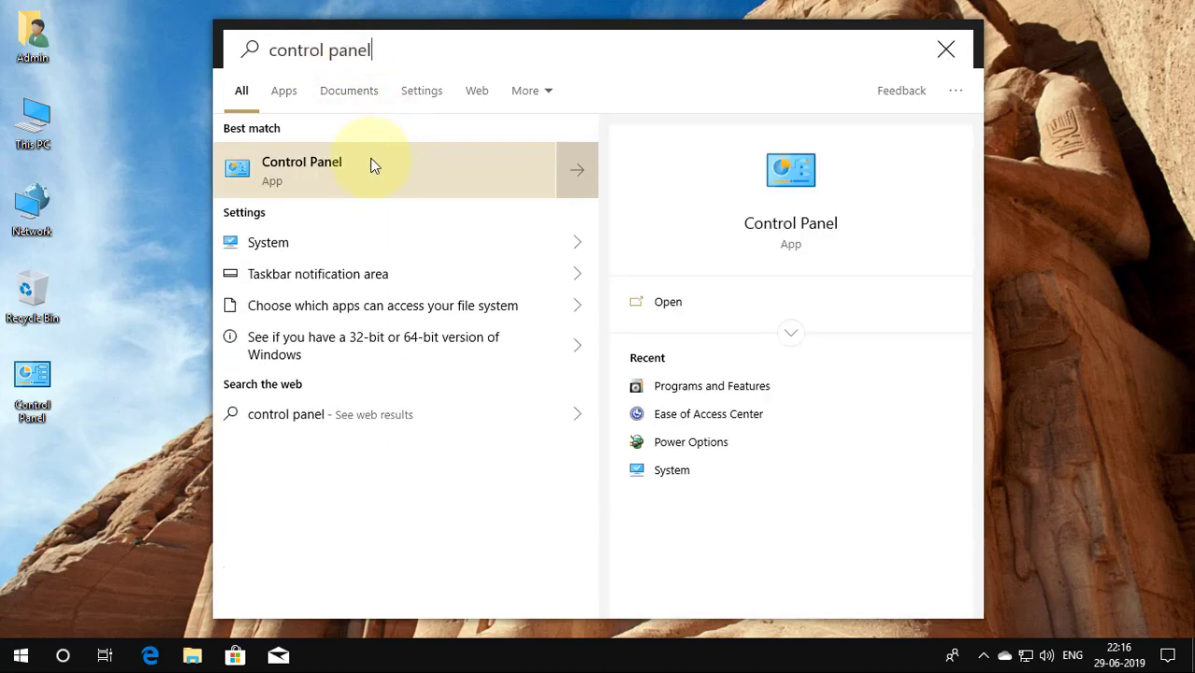
{"action": "left_click", "coordinate": [364, 181]}
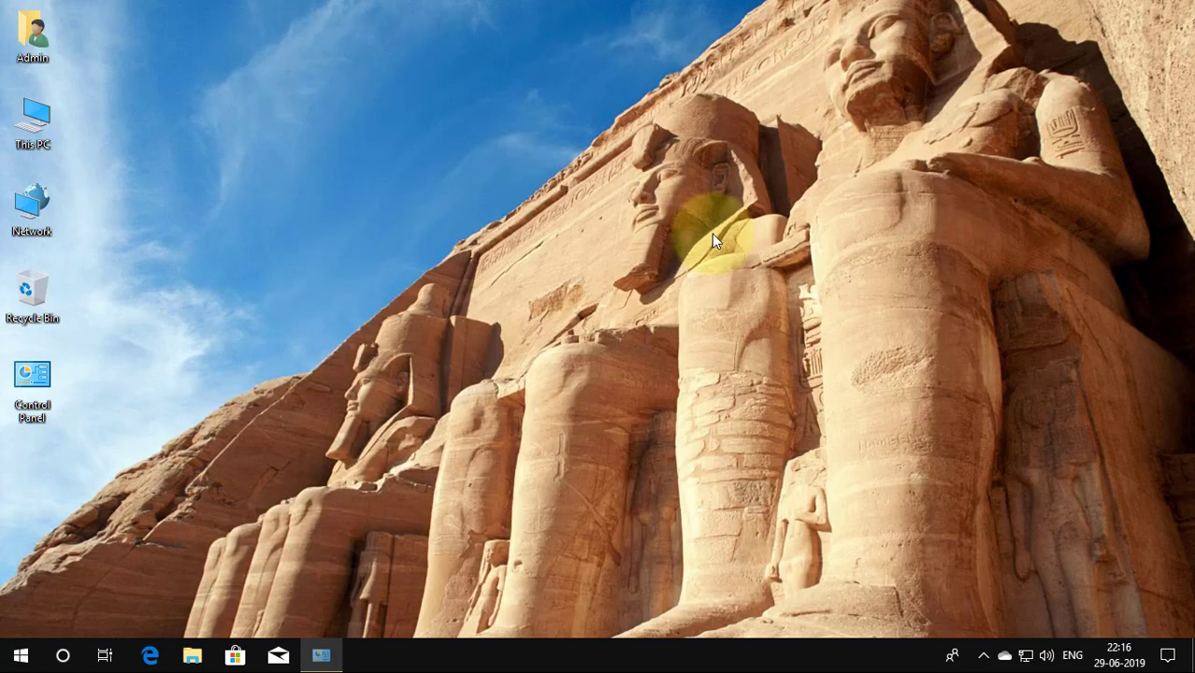